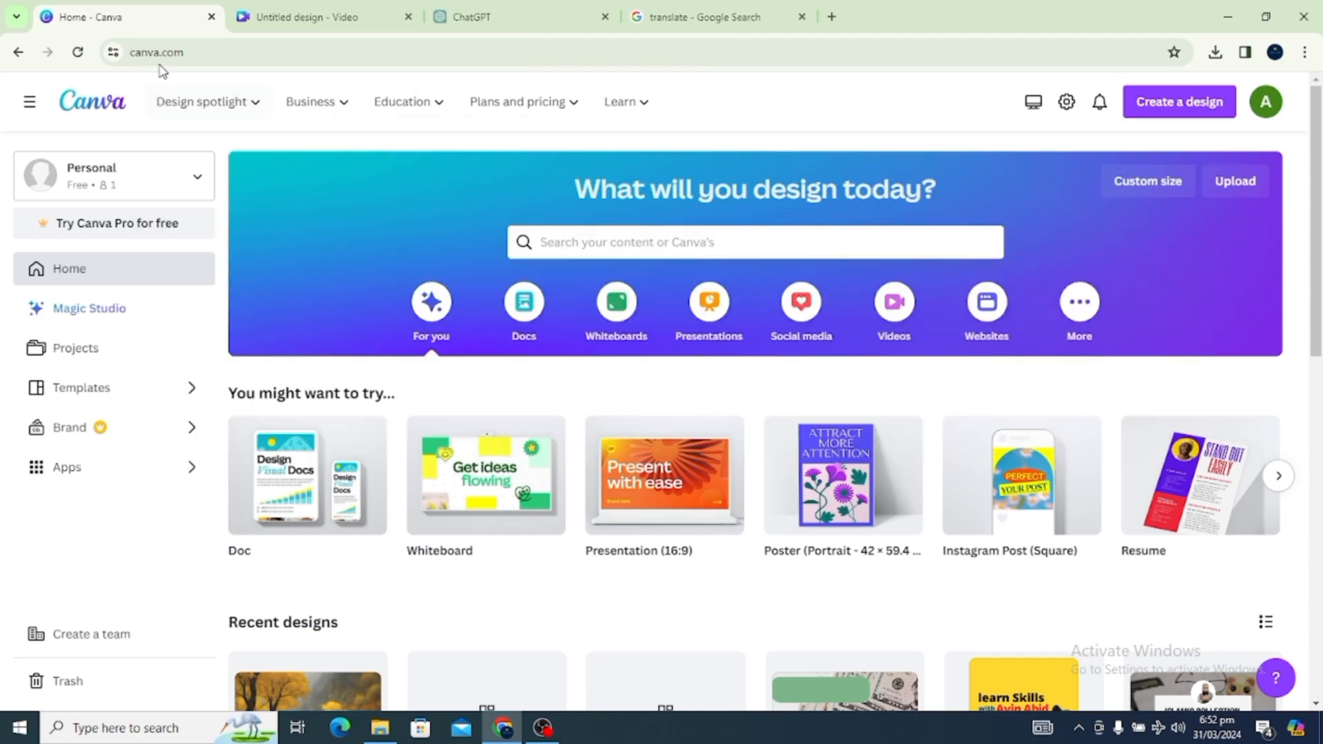
# Open the Magic Media app from Canva's AI-powered apps in a new Video design
pyautogui.moveTo(186, 52)
pyautogui.mouseDown()
pyautogui.moveTo(130, 53)
pyautogui.moveTo(207, 52)
pyautogui.mouseUp()
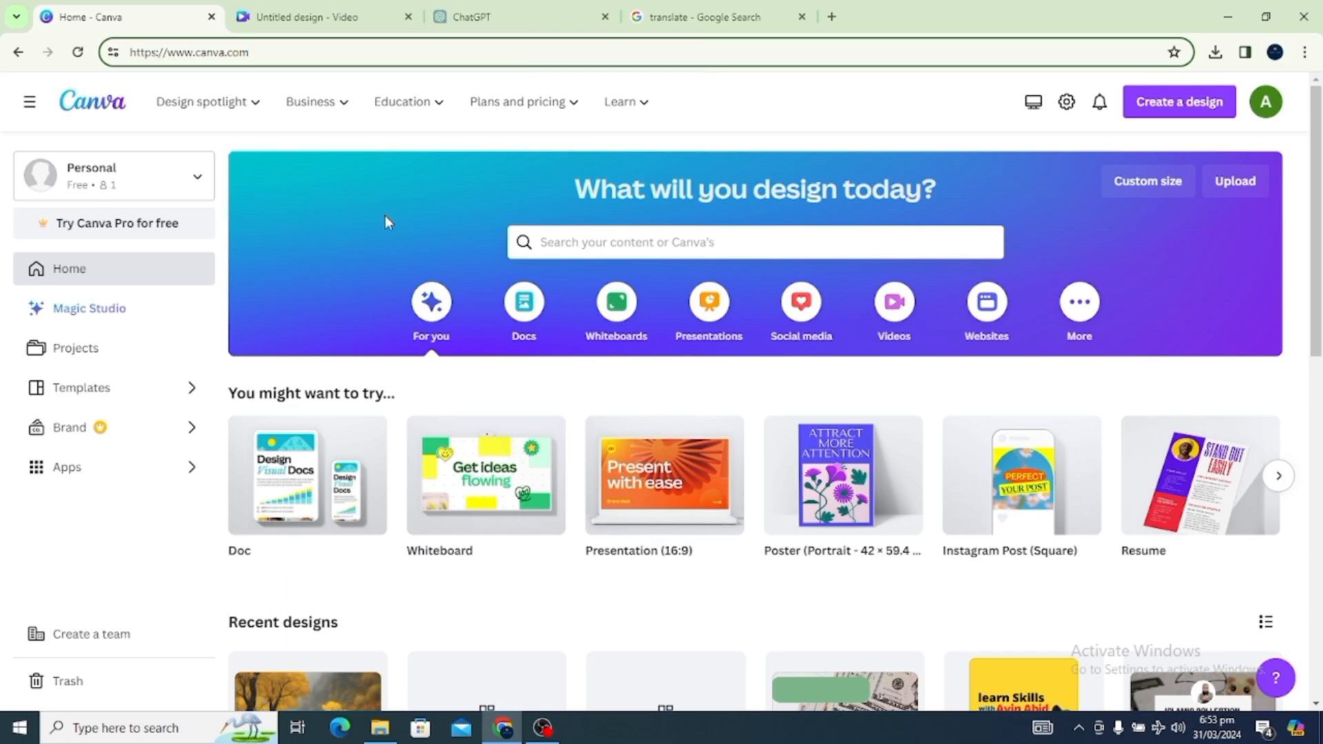
pyautogui.click(81, 473)
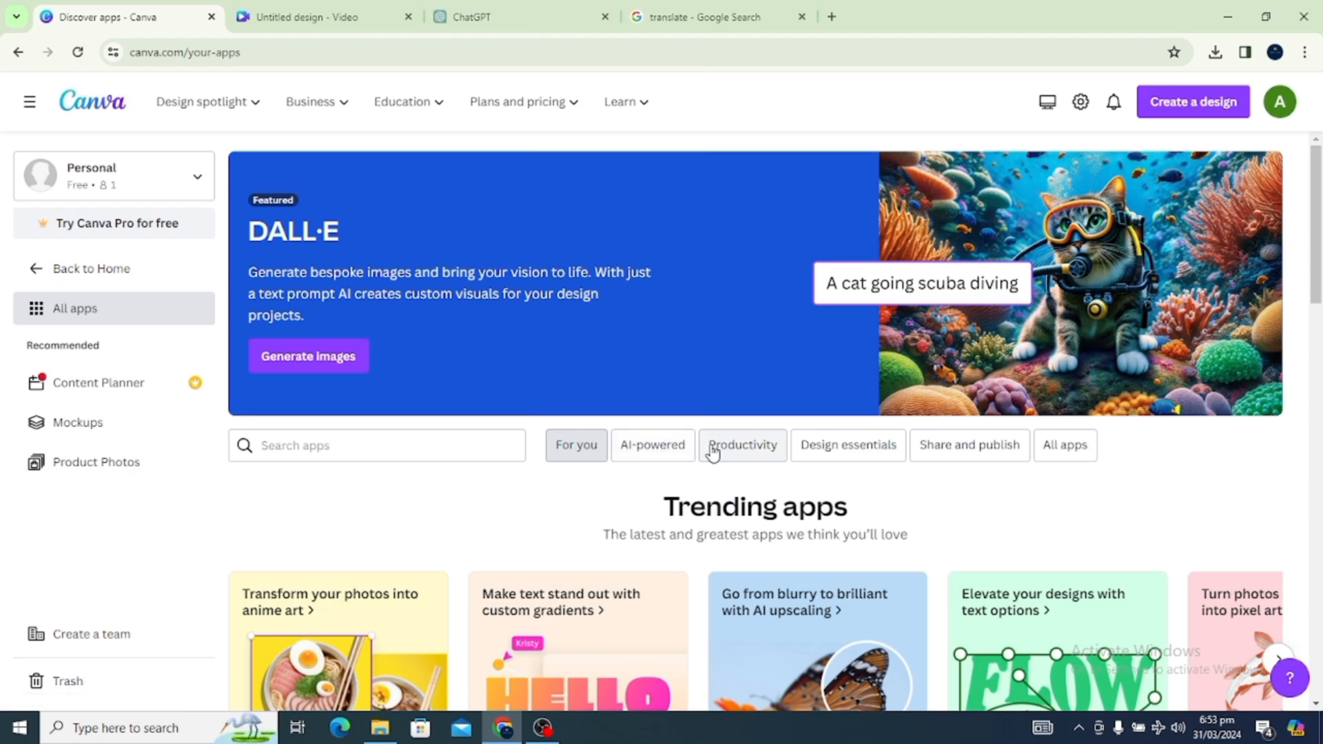
pyautogui.click(647, 455)
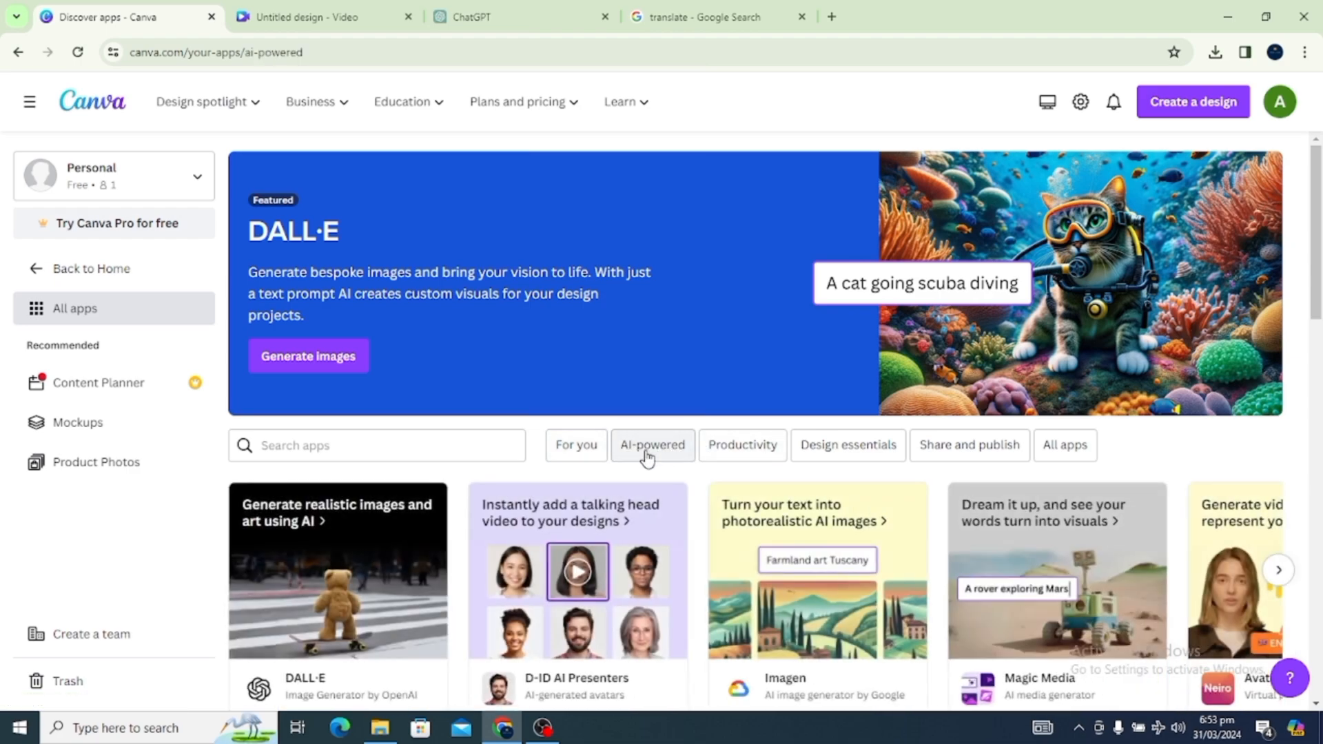
pyautogui.moveTo(1320, 308); pyautogui.dragTo(1320, 340)
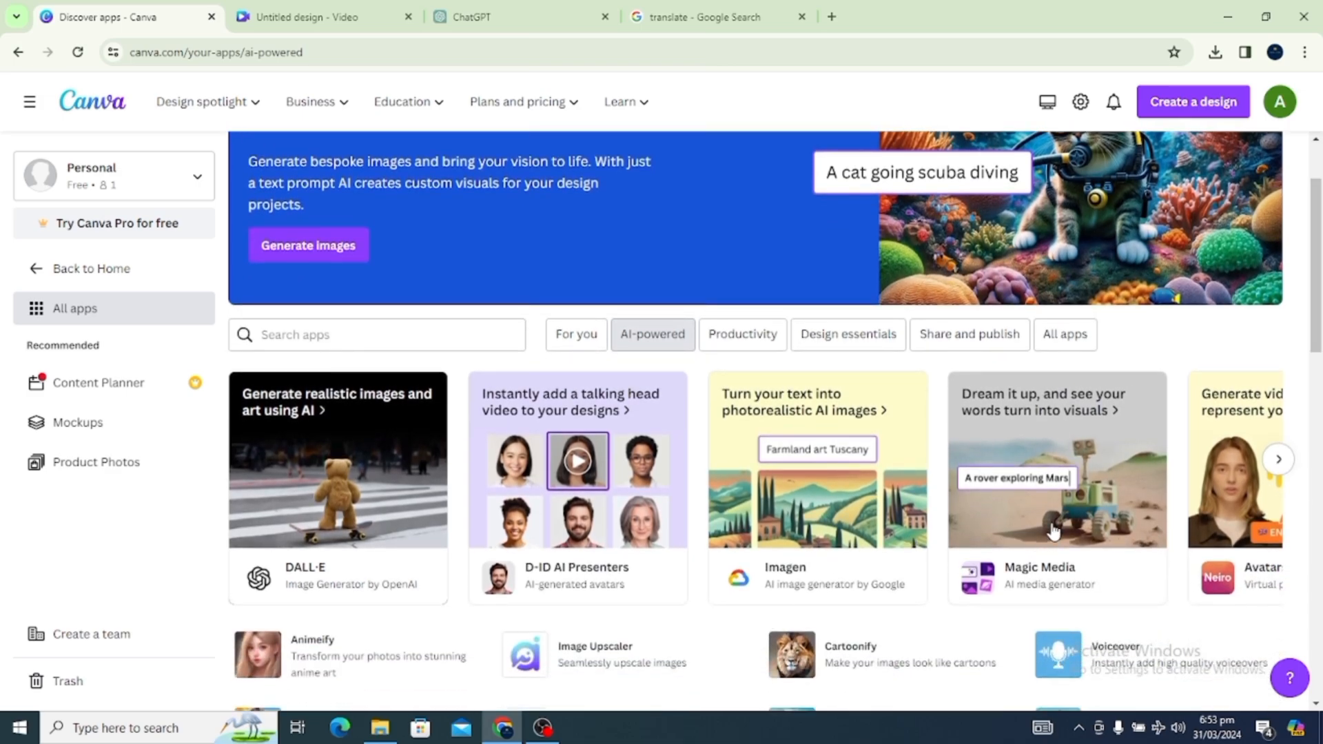
pyautogui.click(1058, 497)
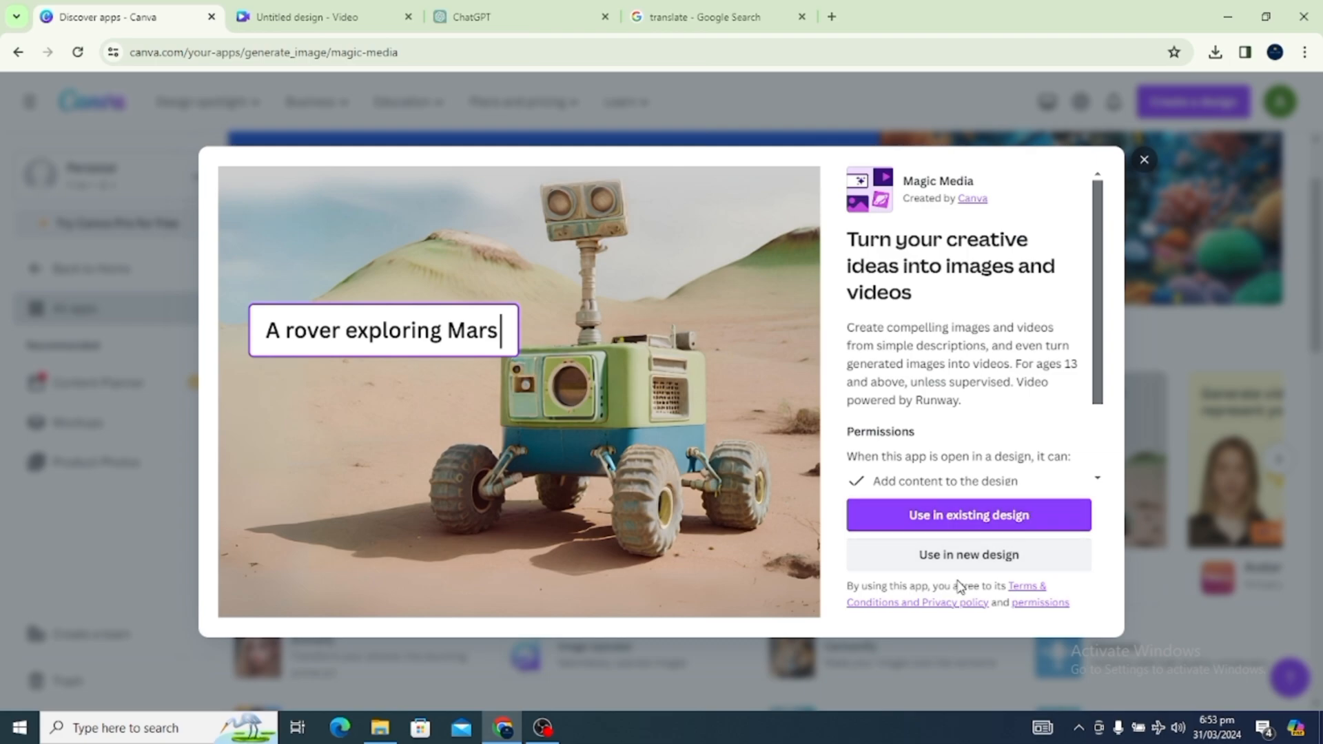
pyautogui.click(969, 556)
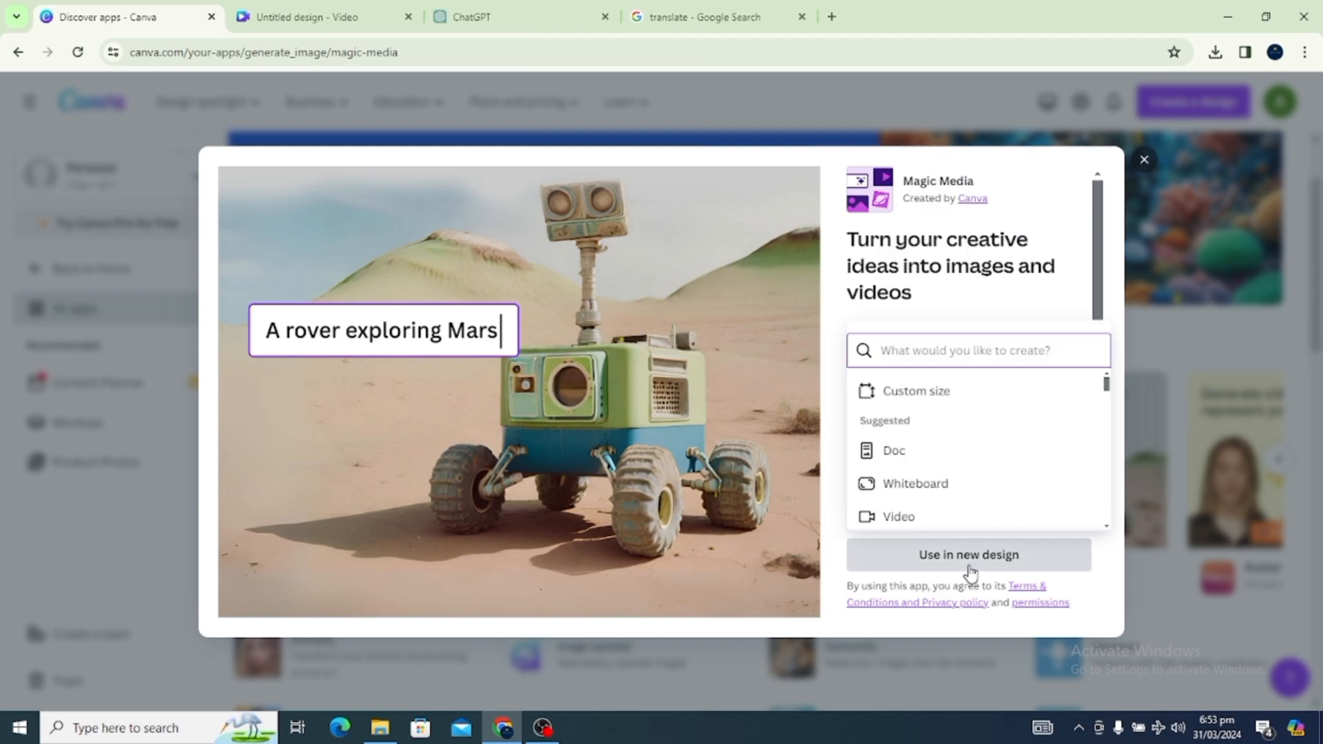
pyautogui.click(919, 518)
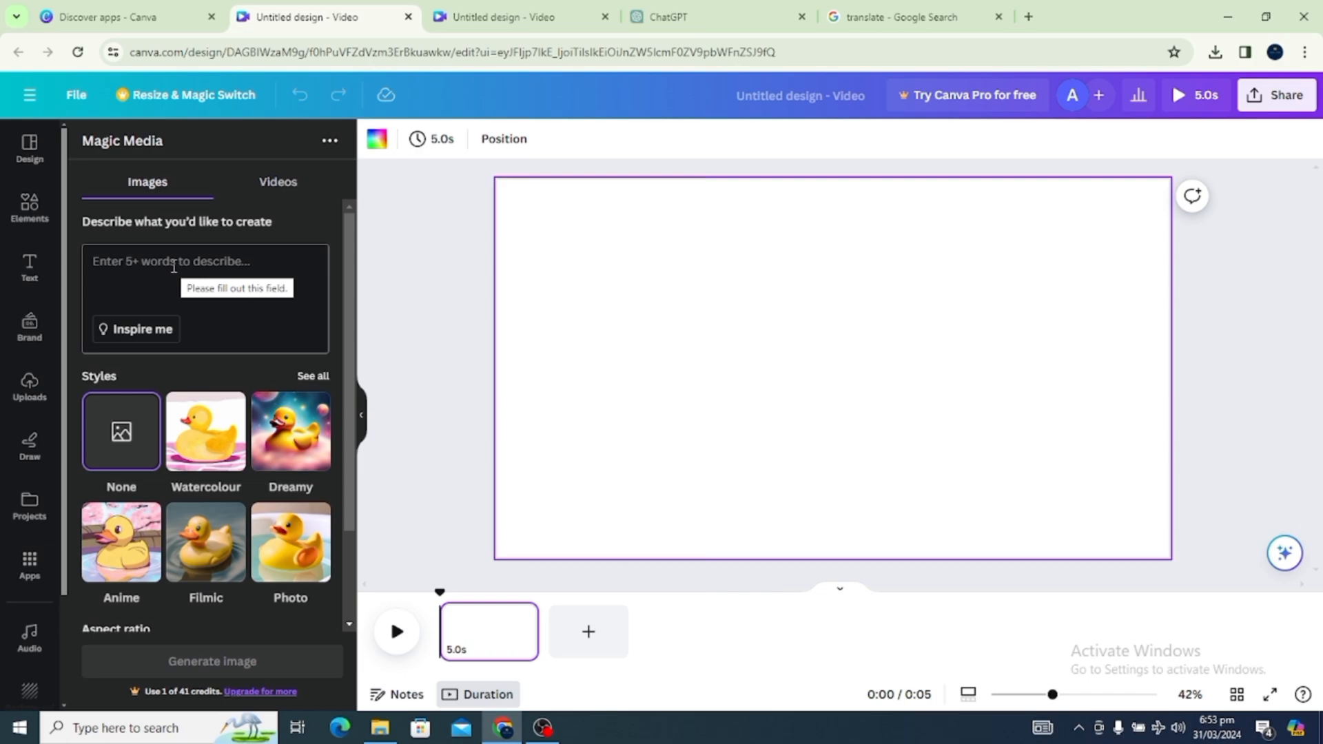
pyautogui.click(124, 269)
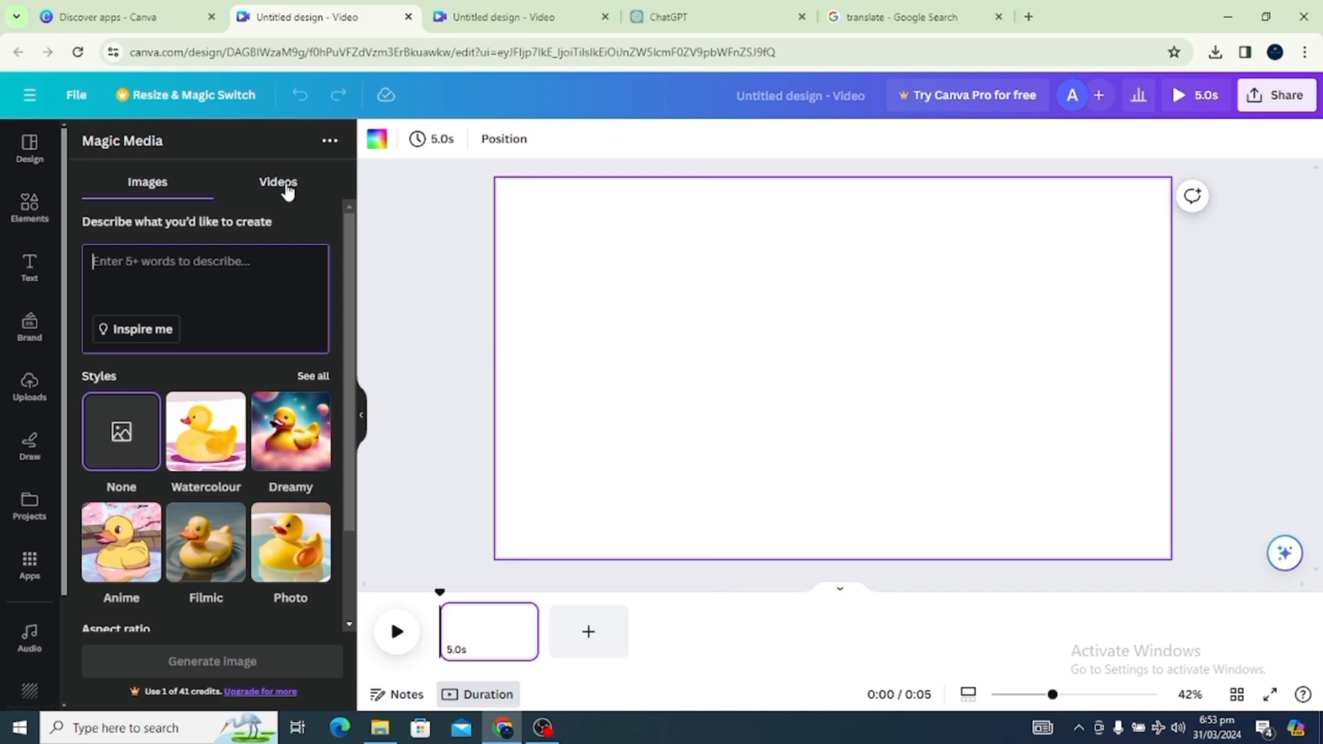
pyautogui.click(287, 190)
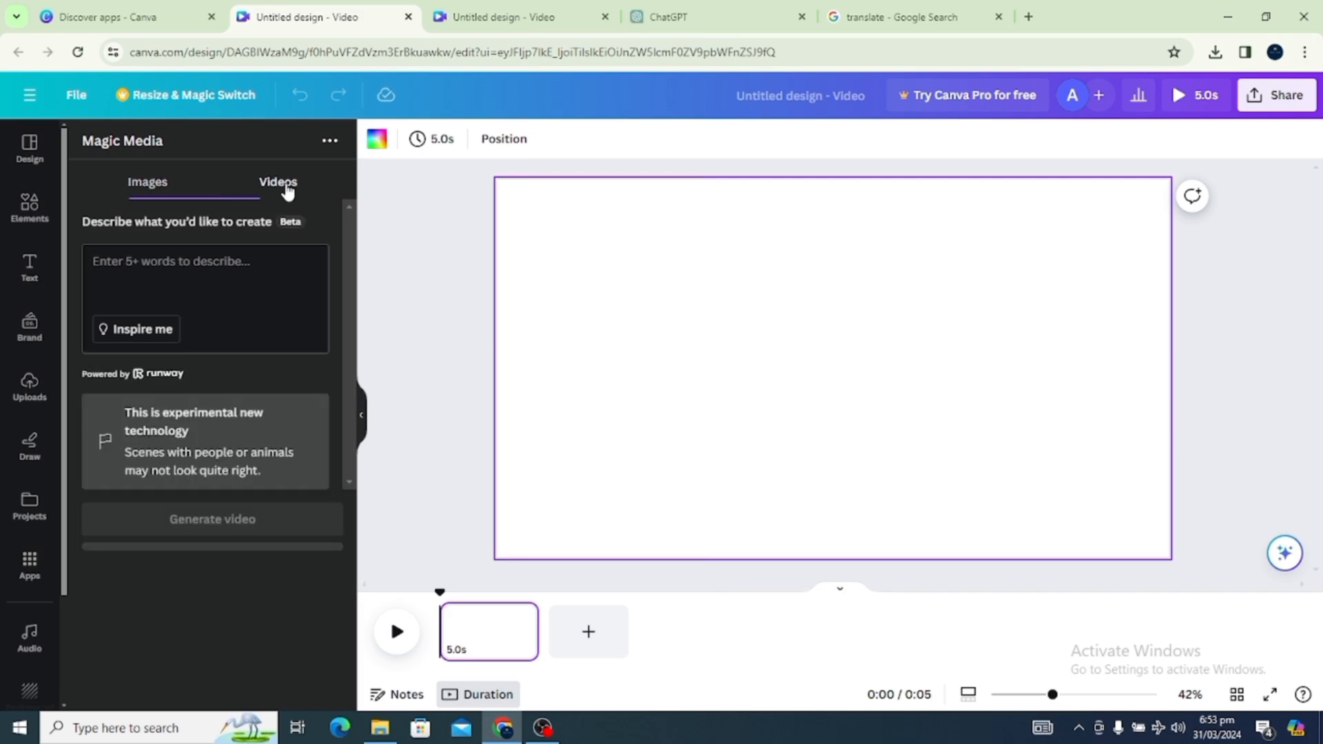
pyautogui.click(152, 182)
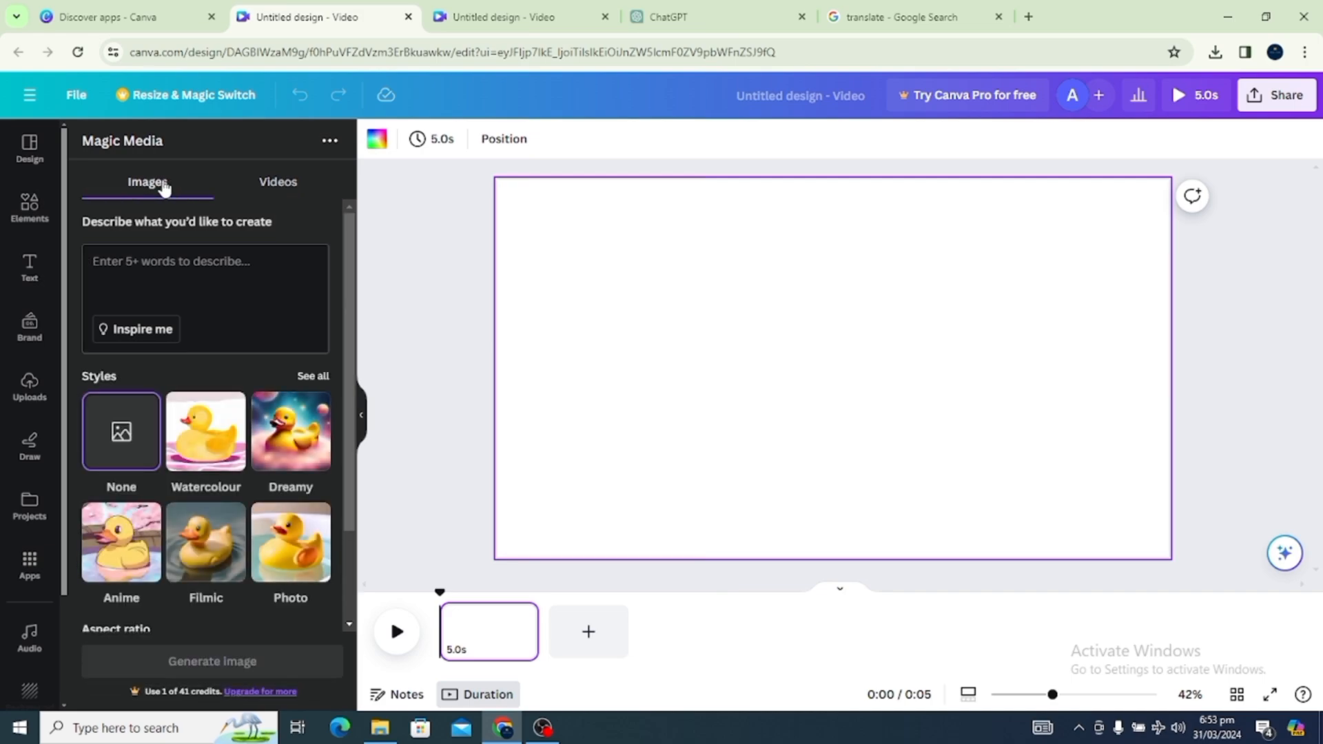
pyautogui.click(122, 270)
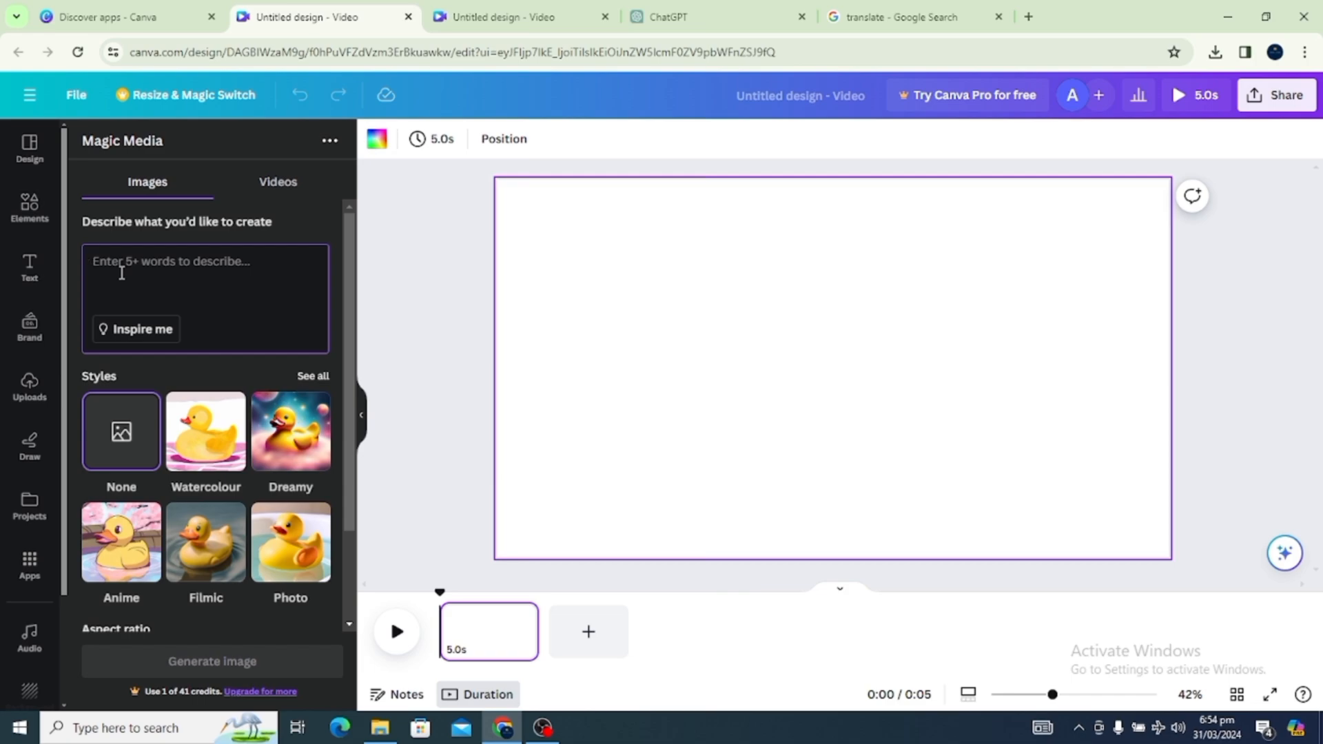
pyautogui.moveTo(345, 250); pyautogui.dragTo(356, 182)
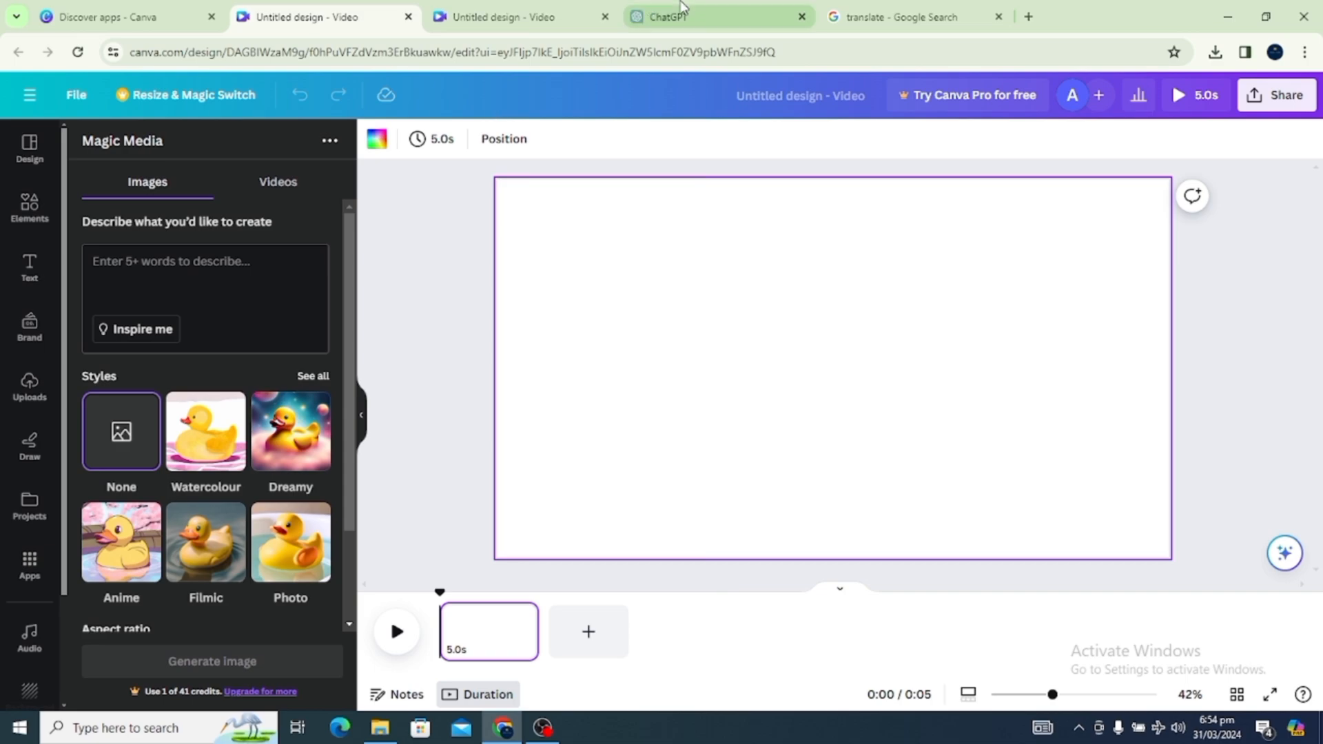
pyautogui.click(686, 11)
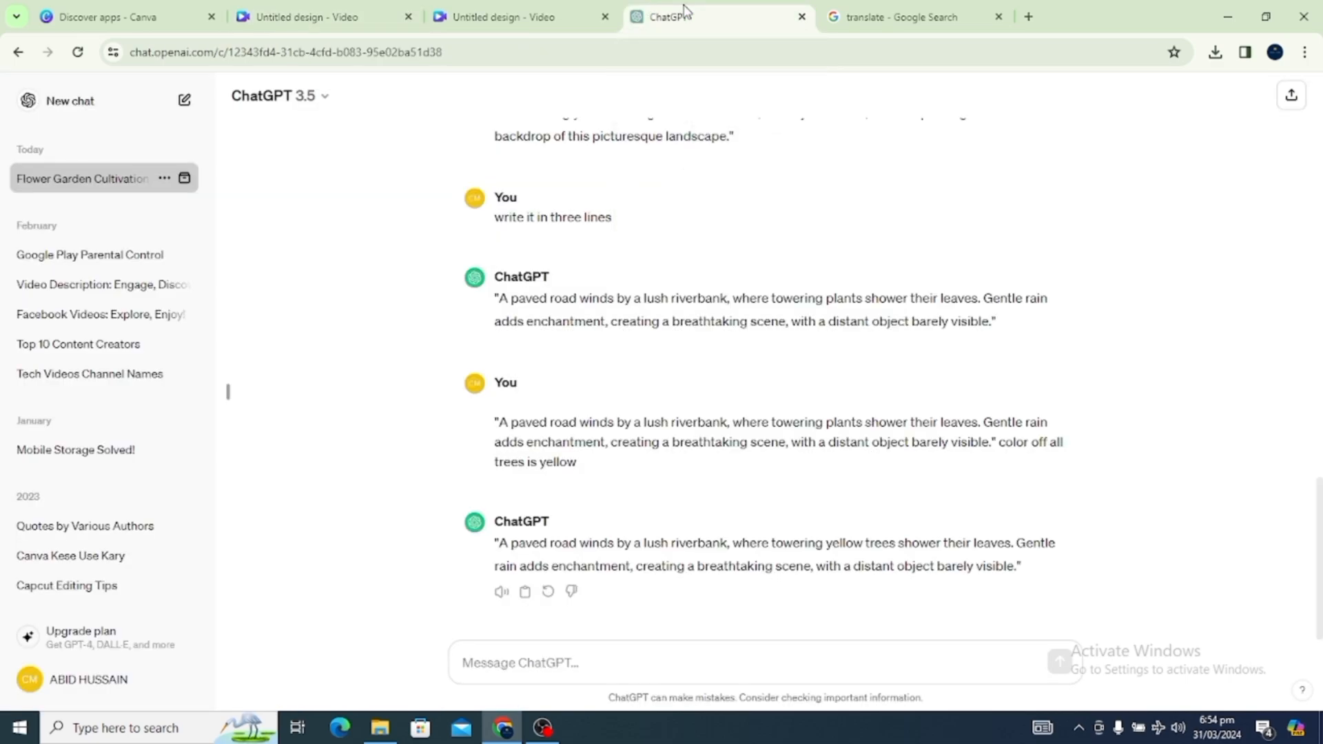
pyautogui.click(553, 666)
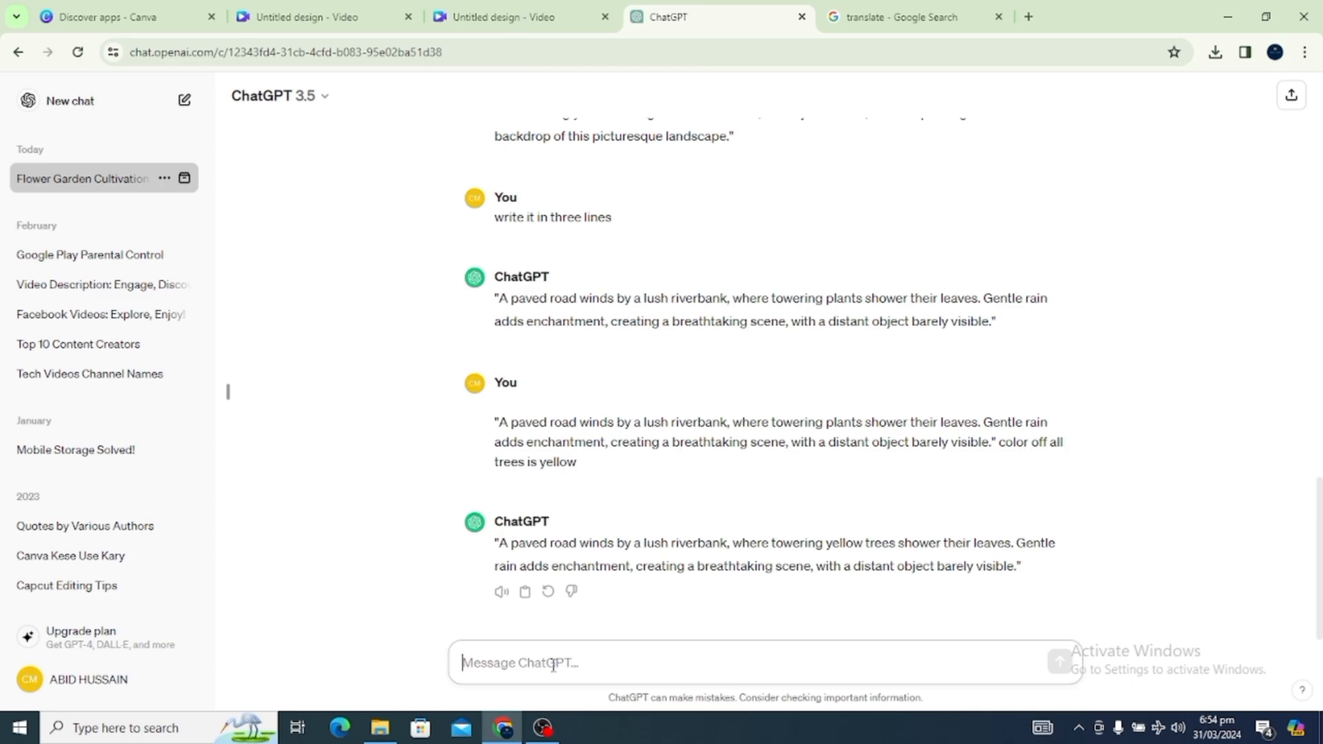
pyautogui.click(876, 14)
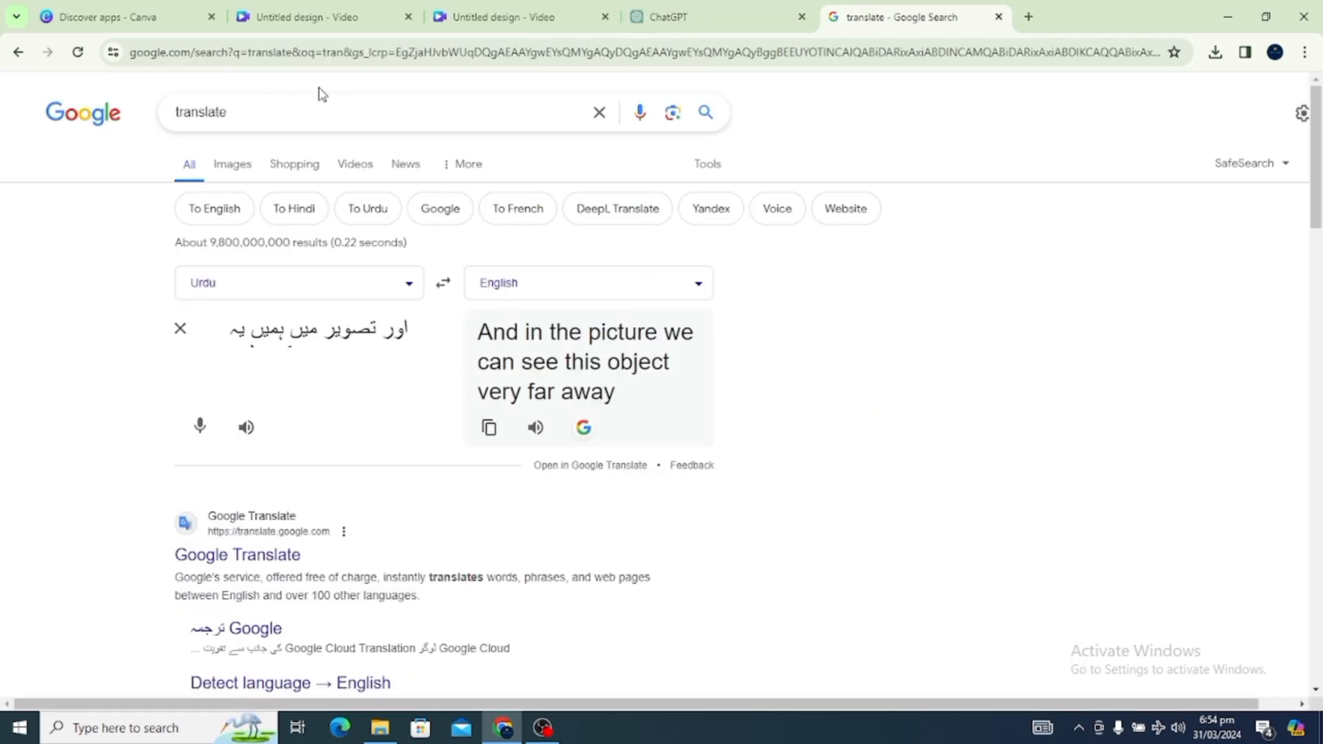
# Search for google translate in a new browser tab and set the source language to Urdu
pyautogui.click(1029, 17)
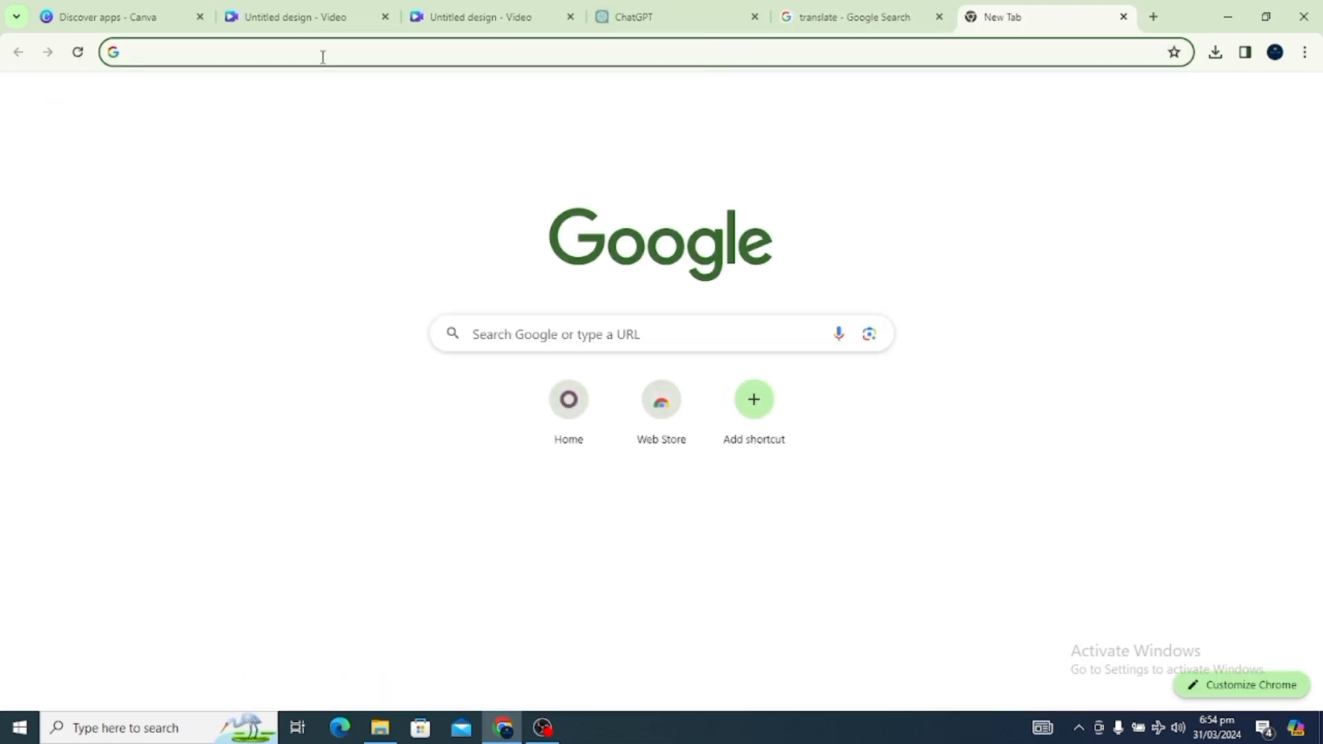
pyautogui.write('goo')
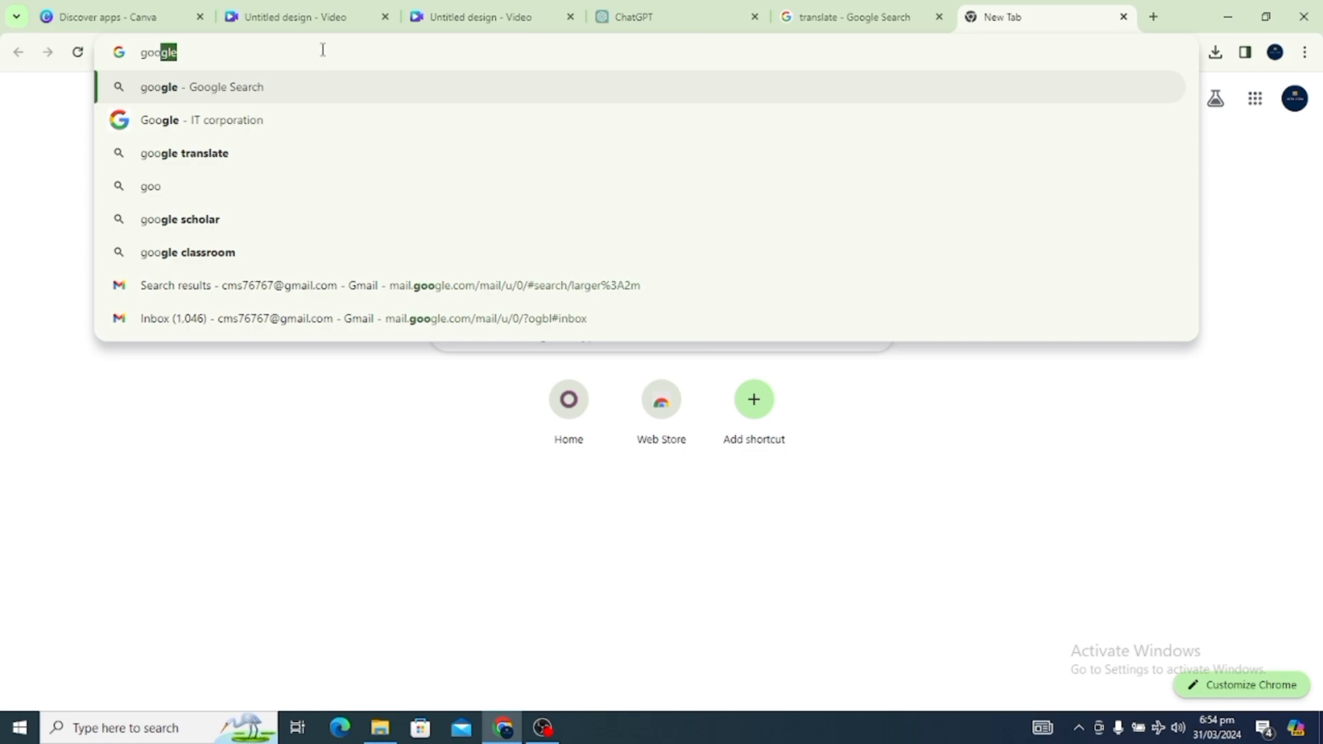
pyautogui.click(239, 151)
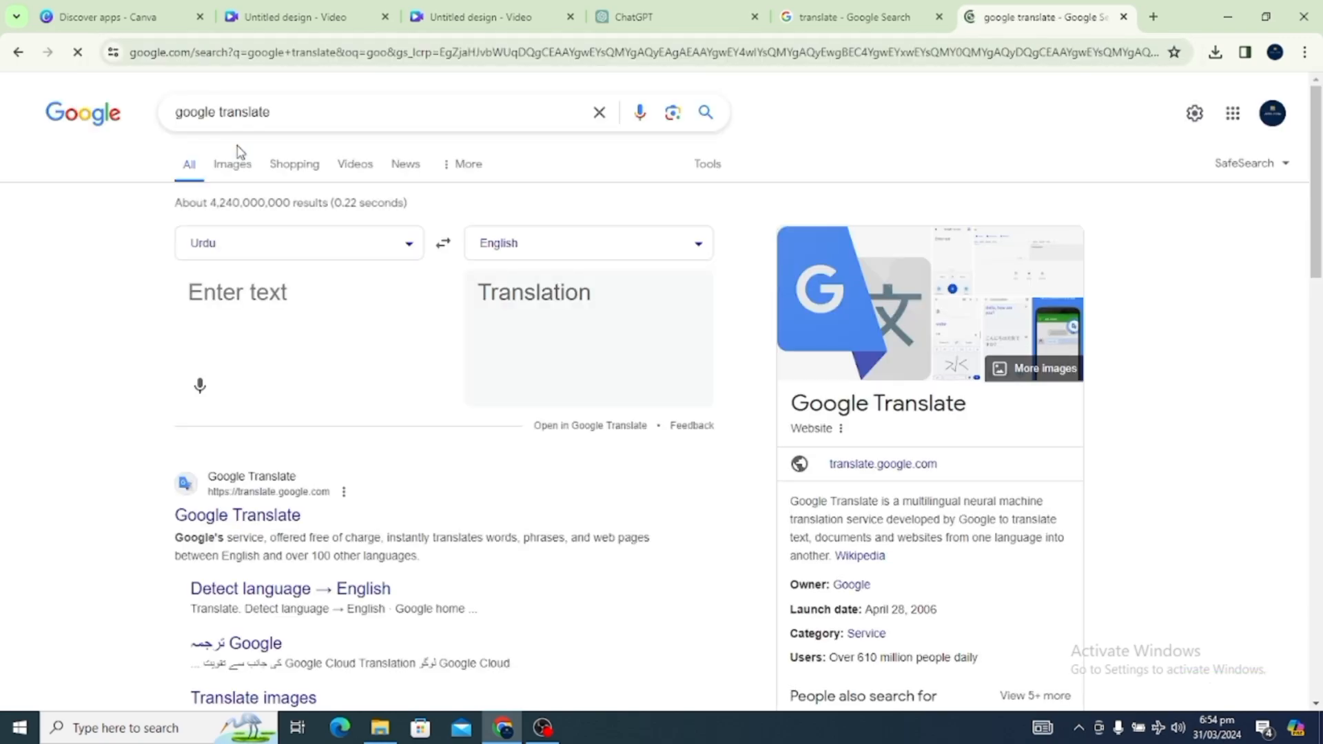
pyautogui.click(410, 252)
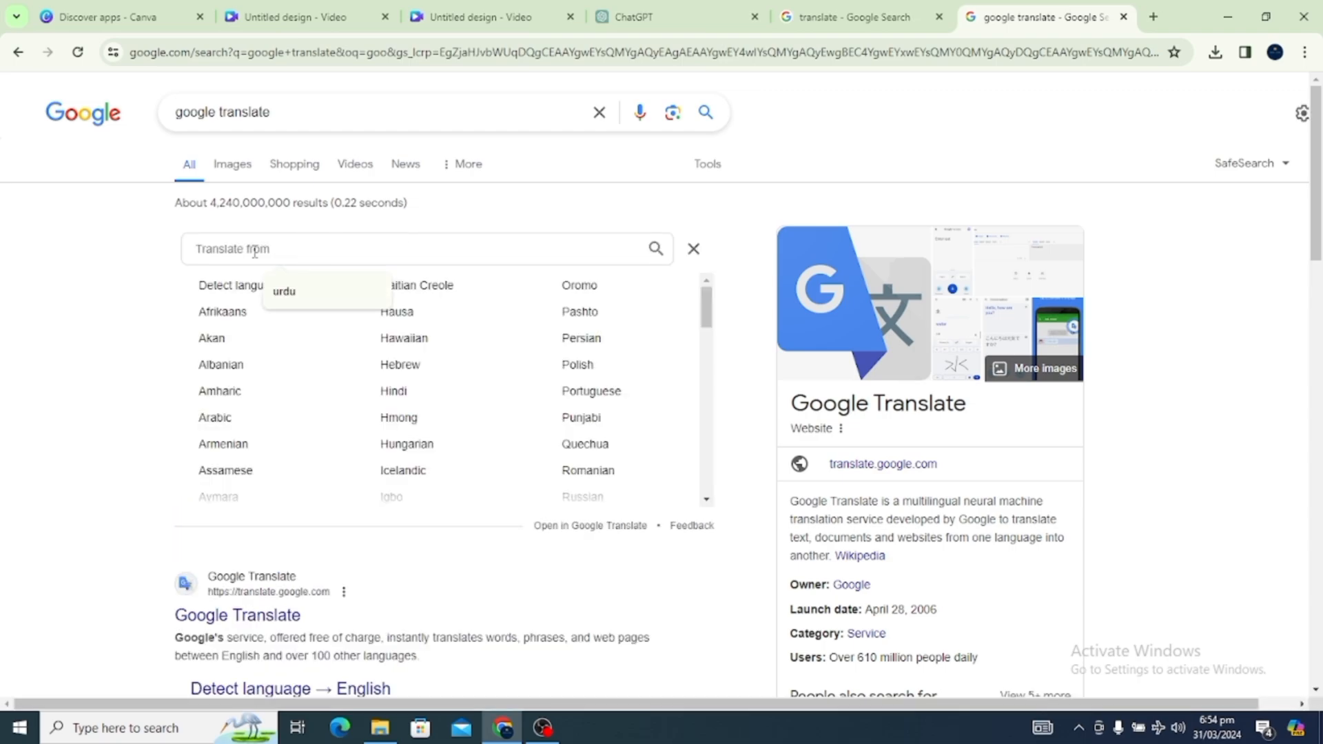
pyautogui.write('urdu')
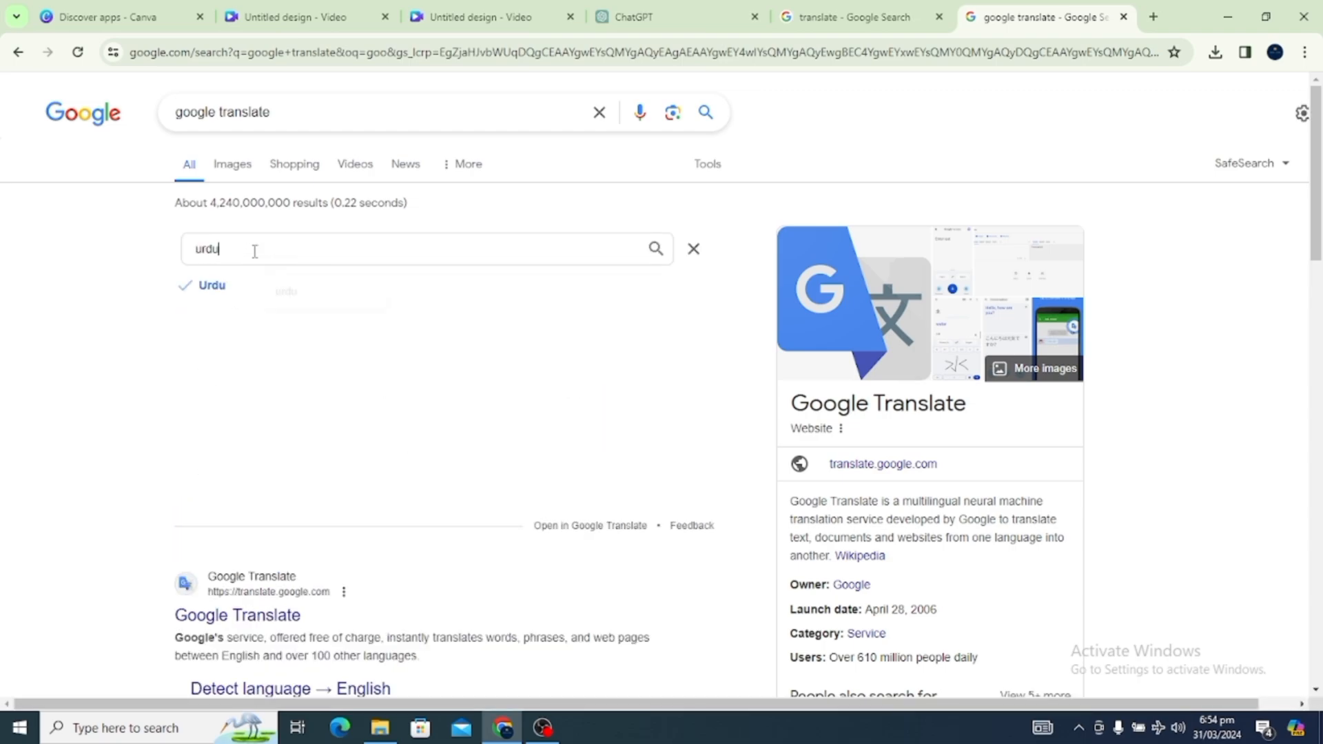
pyautogui.press('Return')
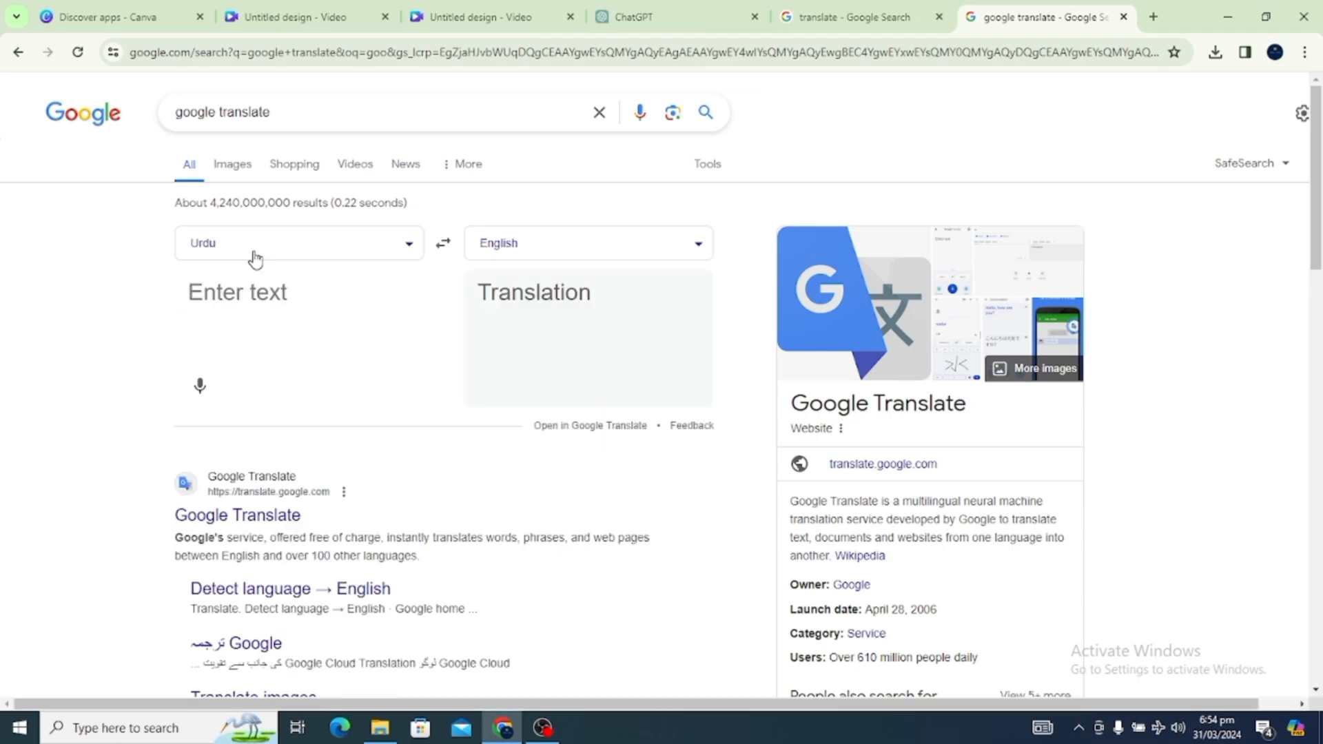
# Dictate an Urdu sentence about a beautiful garden flower with water drops falling on it, and copy its English translation
pyautogui.click(201, 387)
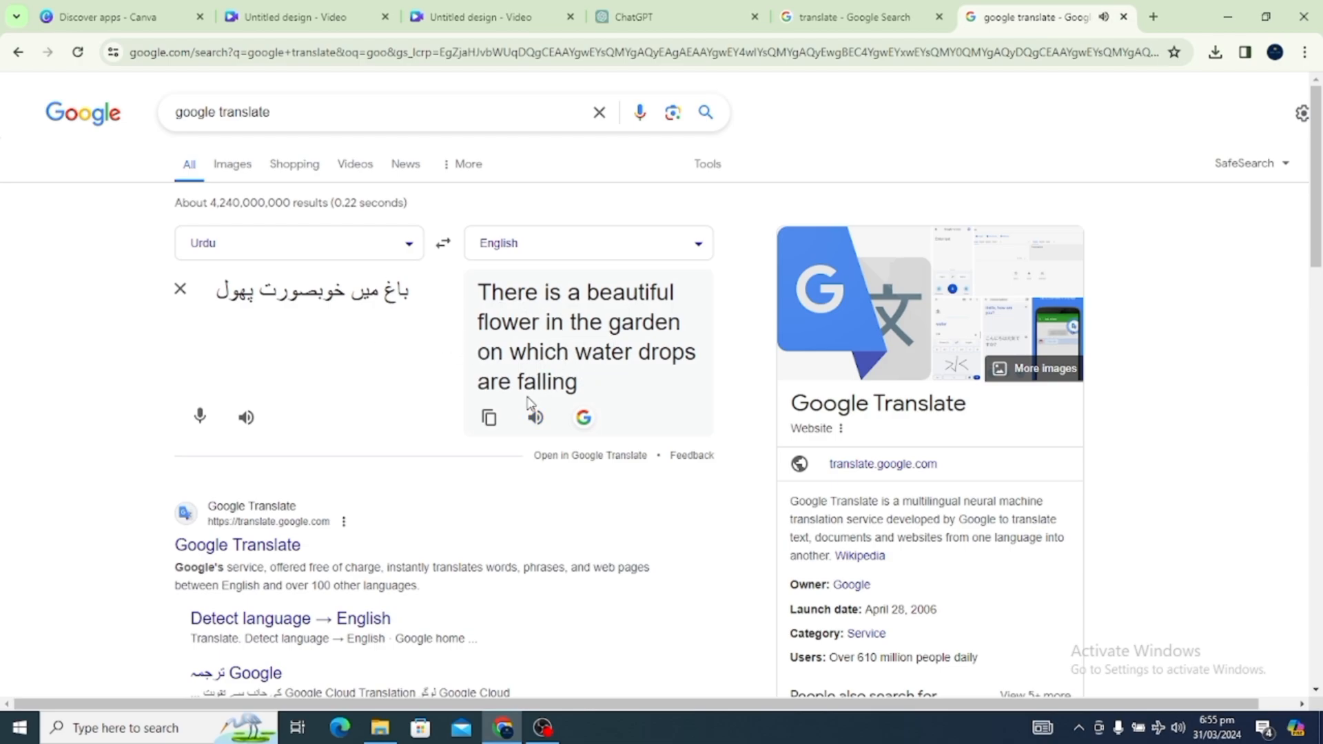
pyautogui.click(493, 422)
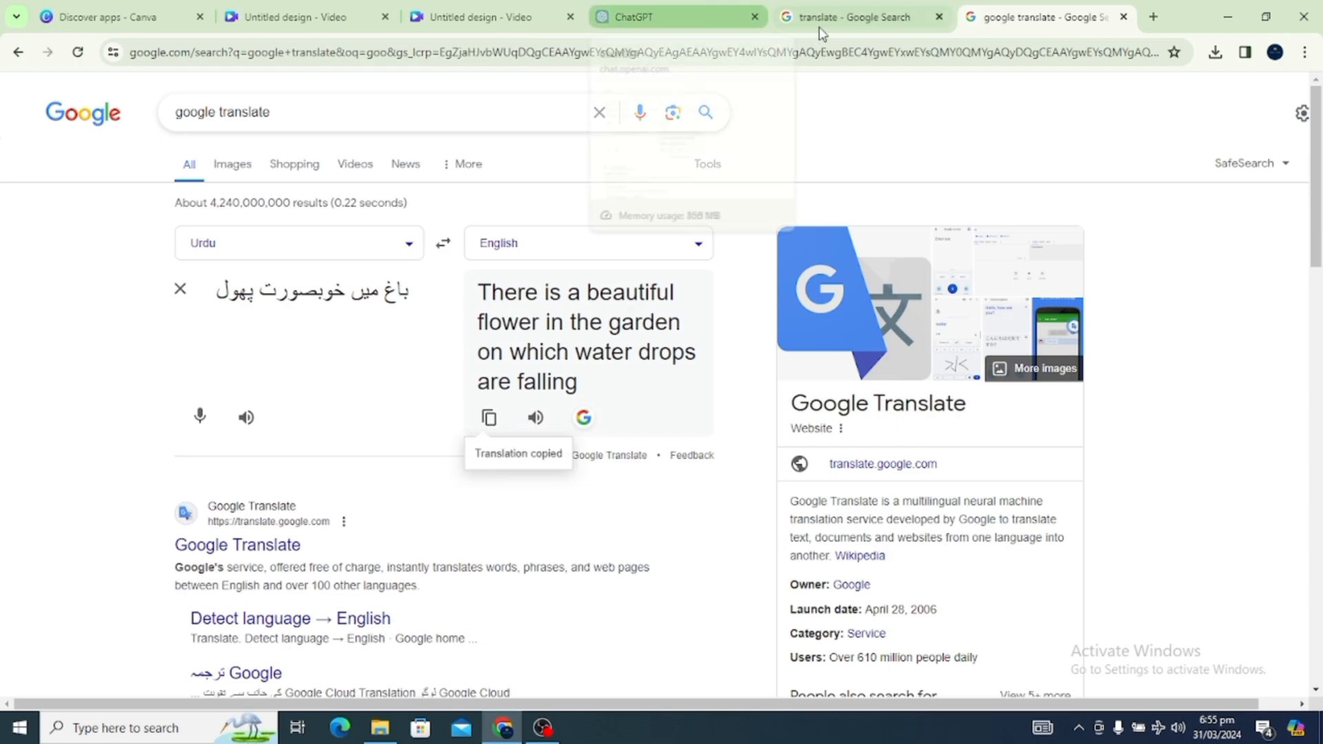
# Paste ChatGPT's scene description beginning "A paved road winds by a lush riverbank" as the image prompt in Canva's Magic Media
pyautogui.click(662, 17)
pyautogui.click(277, 8)
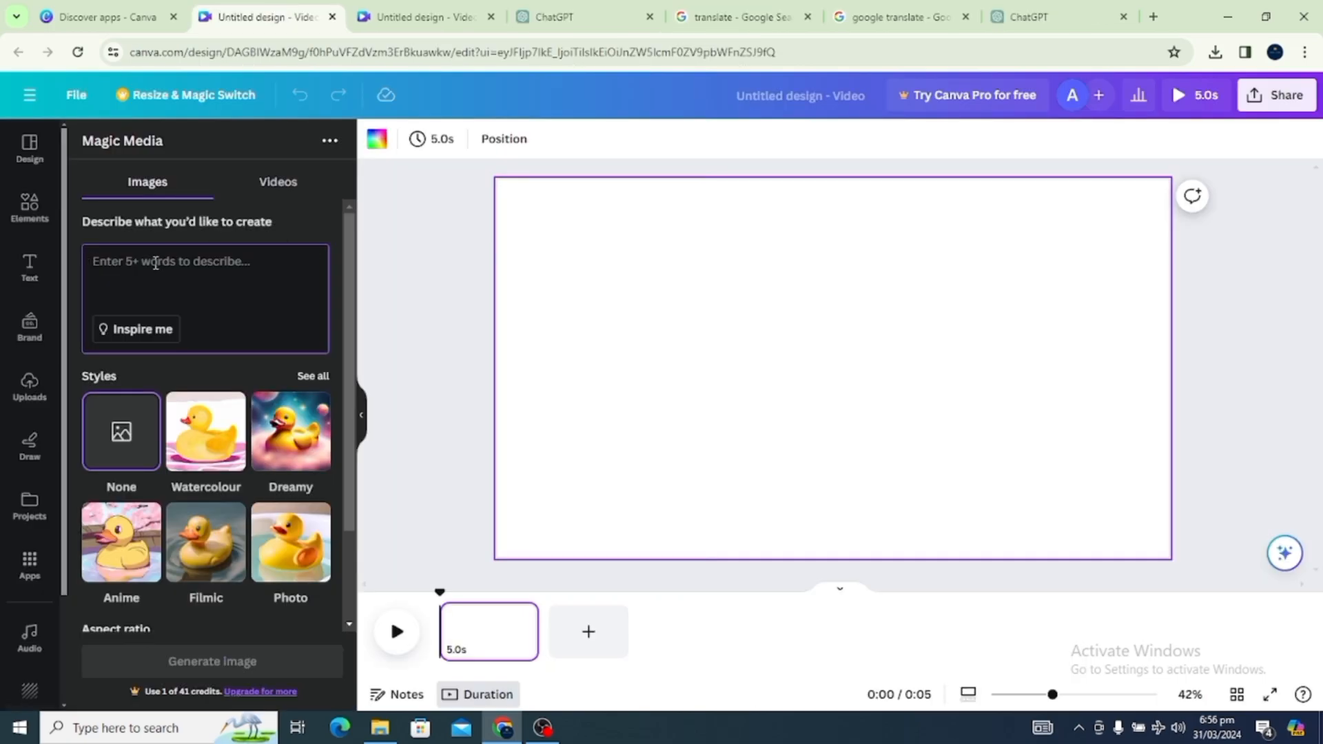
pyautogui.hotkey('ctrl', 'v')
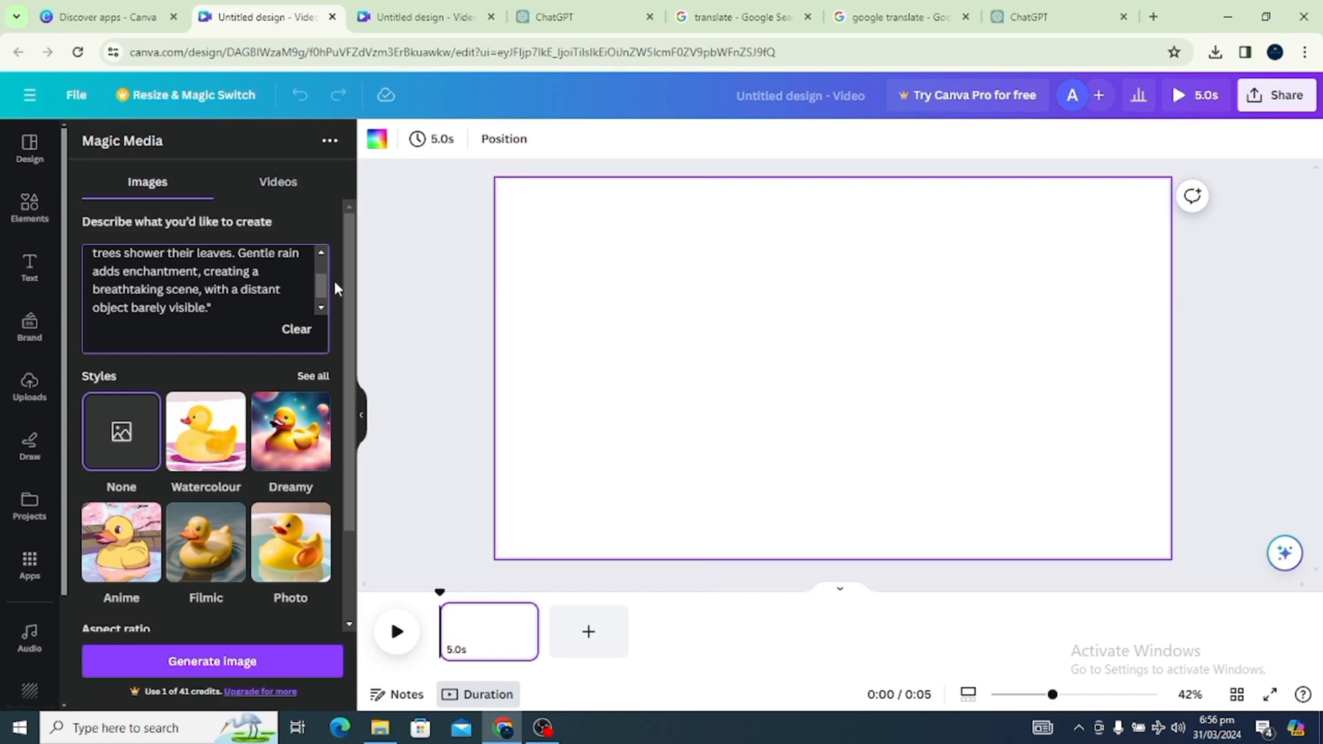
pyautogui.moveTo(316, 285); pyautogui.dragTo(317, 262)
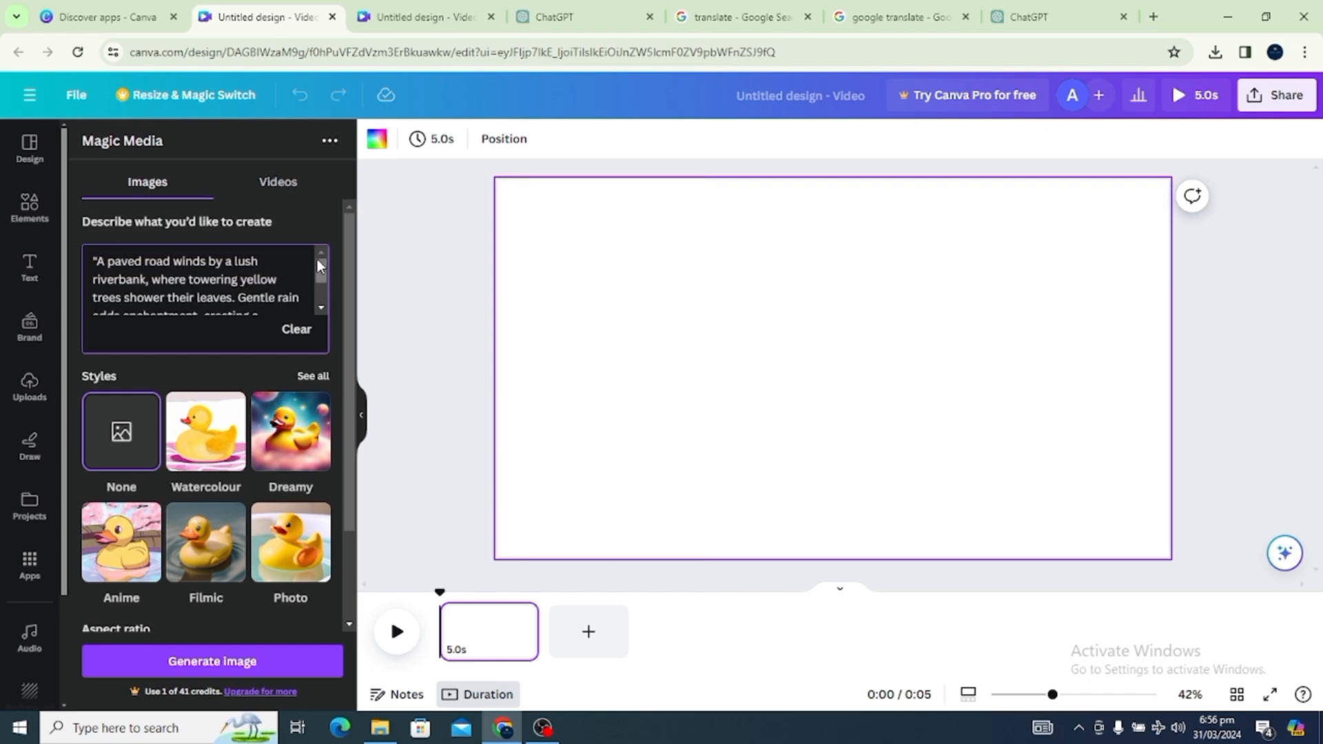
pyautogui.click(898, 8)
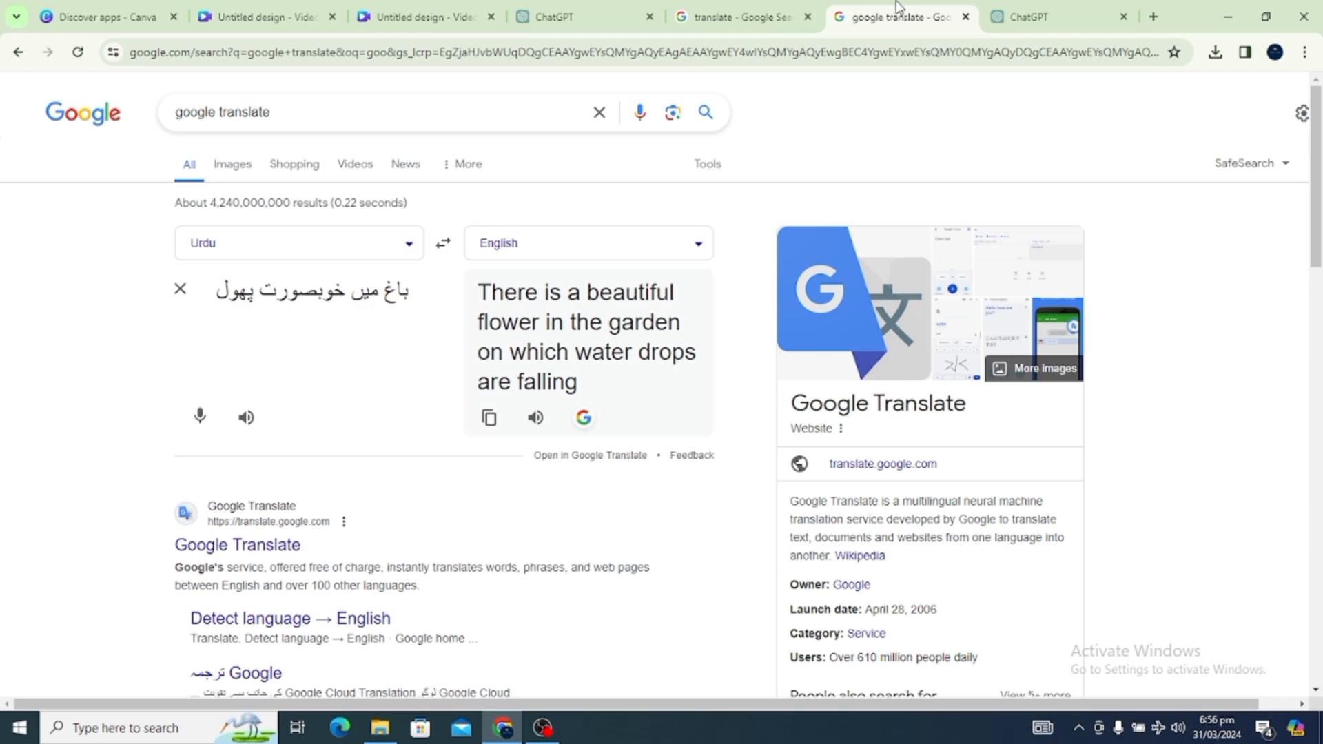
pyautogui.click(121, 8)
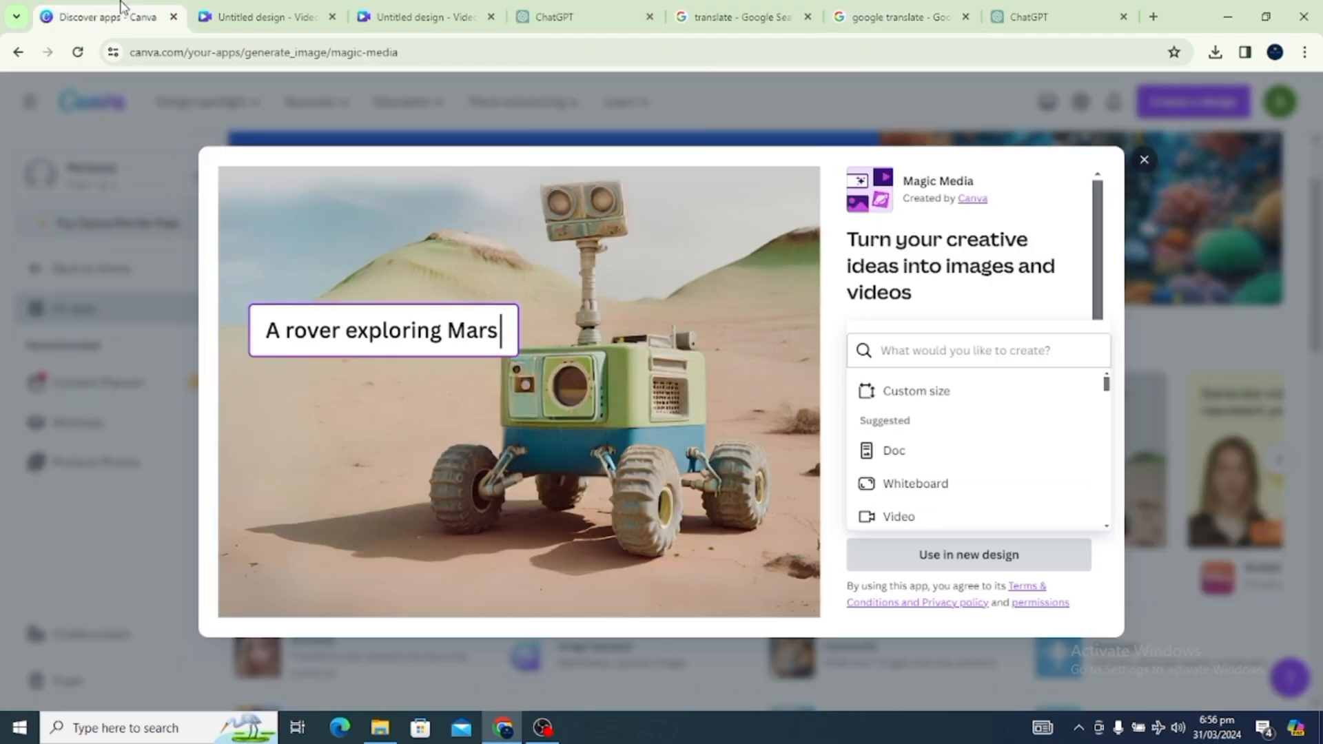
pyautogui.click(292, 12)
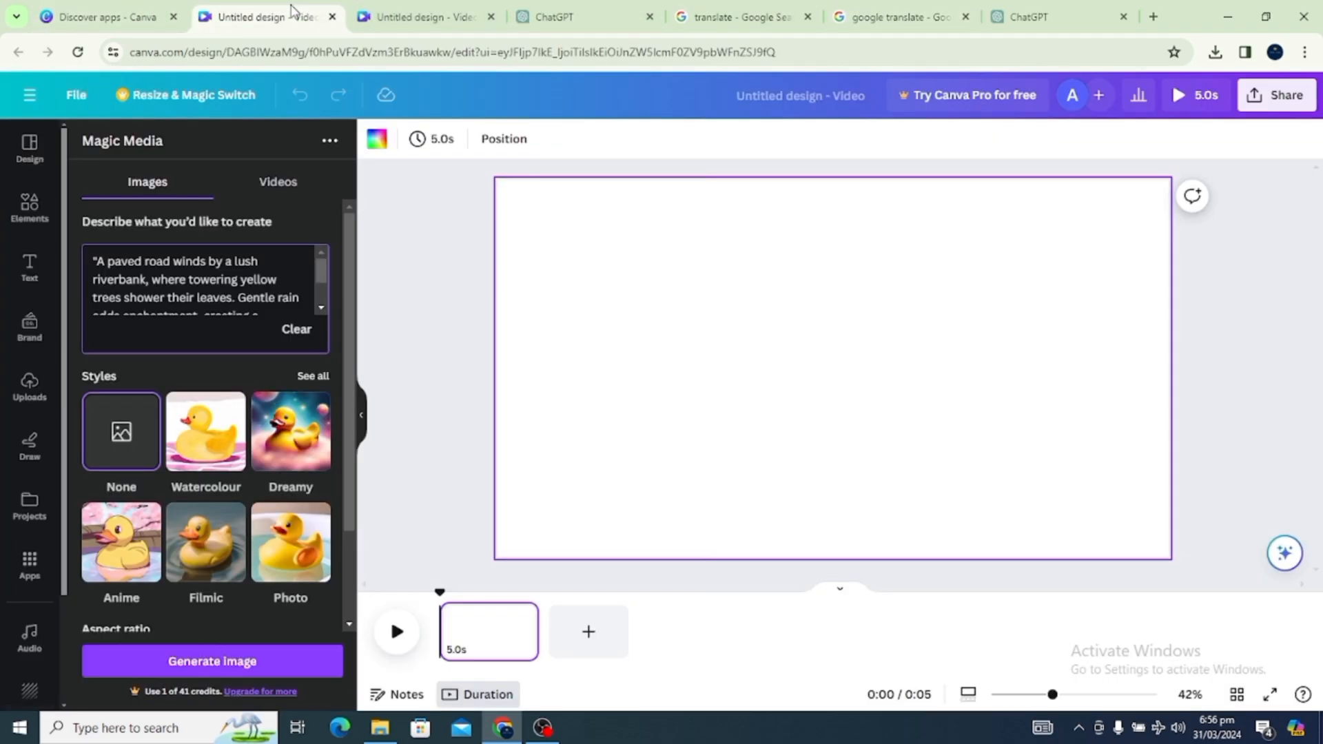
# Generate Magic Media images from the riverbank road prompt with the style left at None
pyautogui.moveTo(322, 268); pyautogui.dragTo(325, 298)
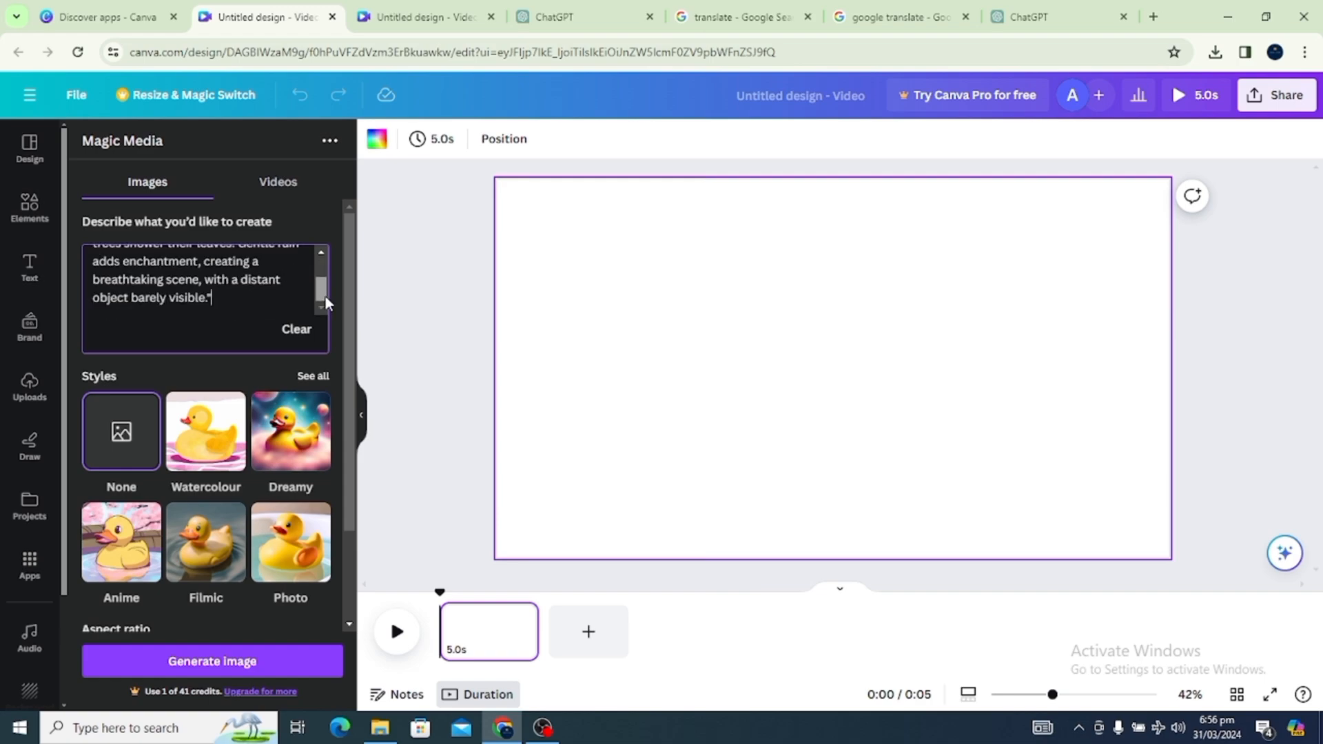
pyautogui.click(230, 666)
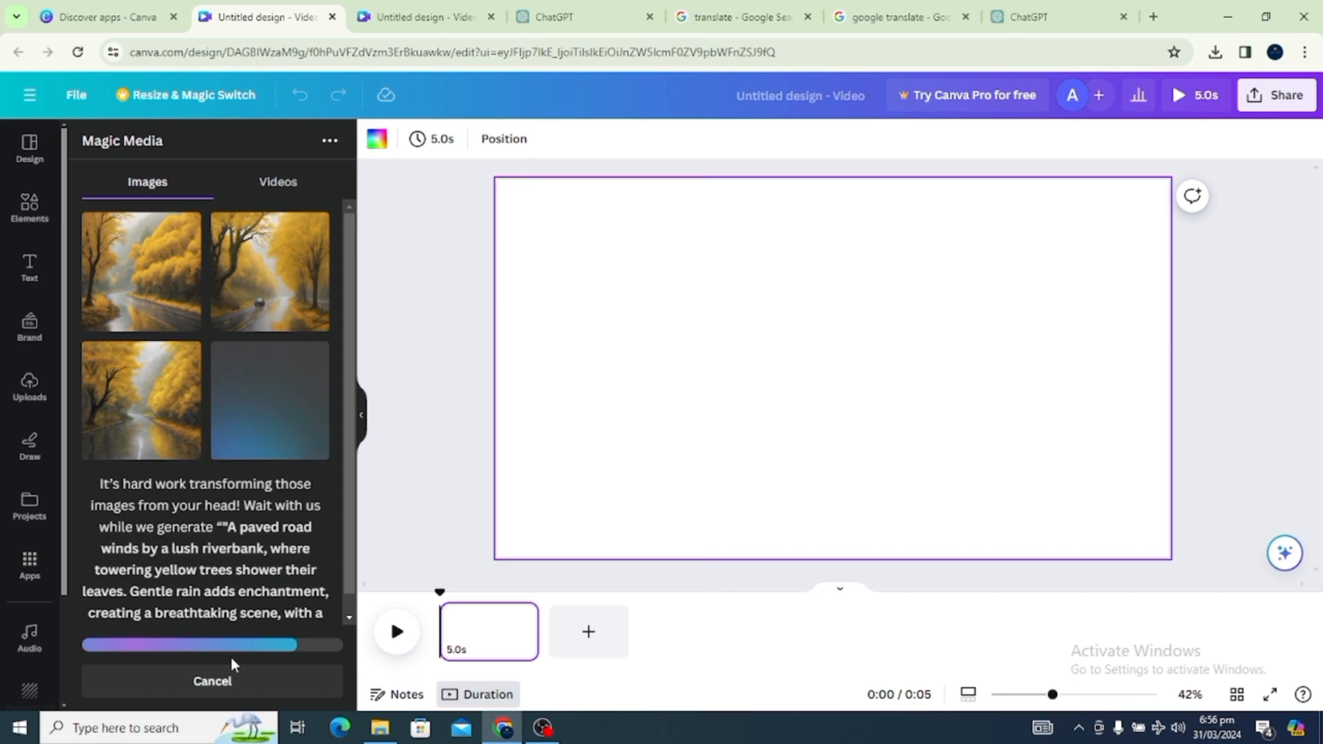
# Place the first generated yellow-tree road image on the page and stretch it to the page's left, upper and right edges
pyautogui.click(164, 284)
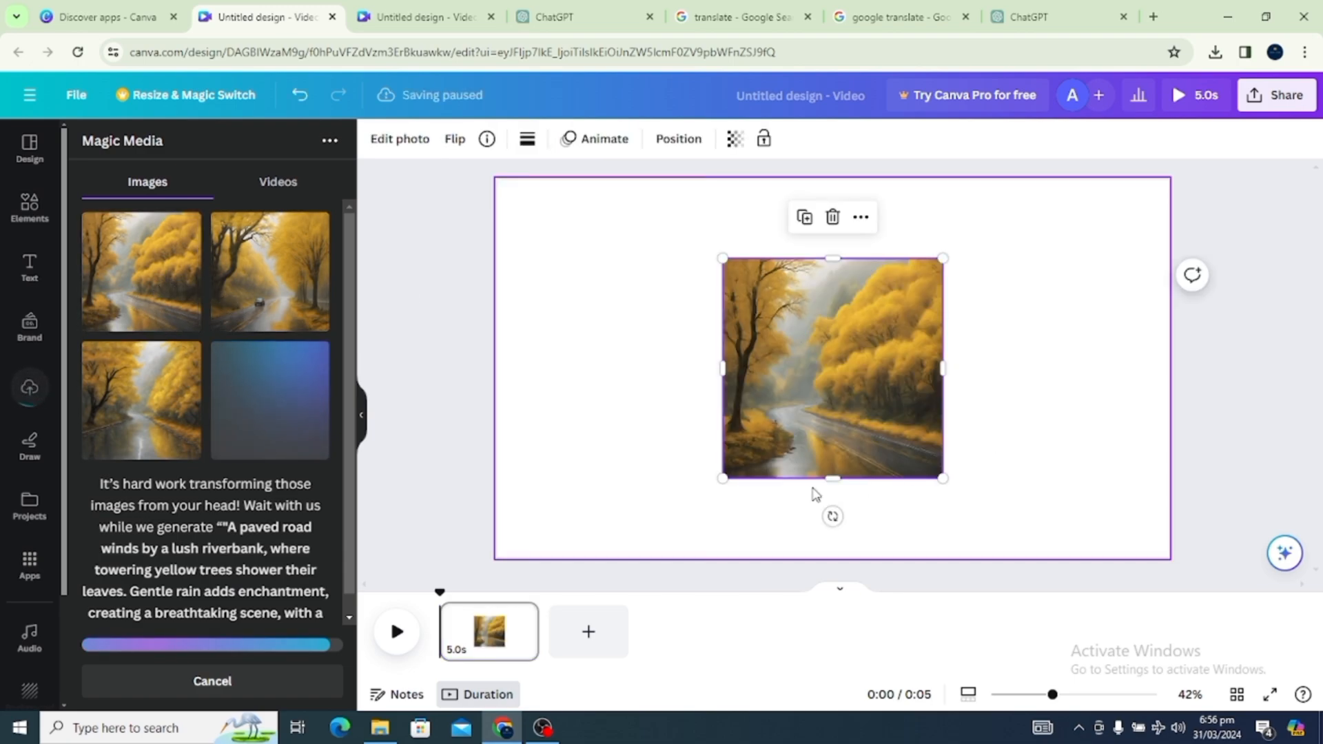
pyautogui.moveTo(723, 476); pyautogui.dragTo(584, 467)
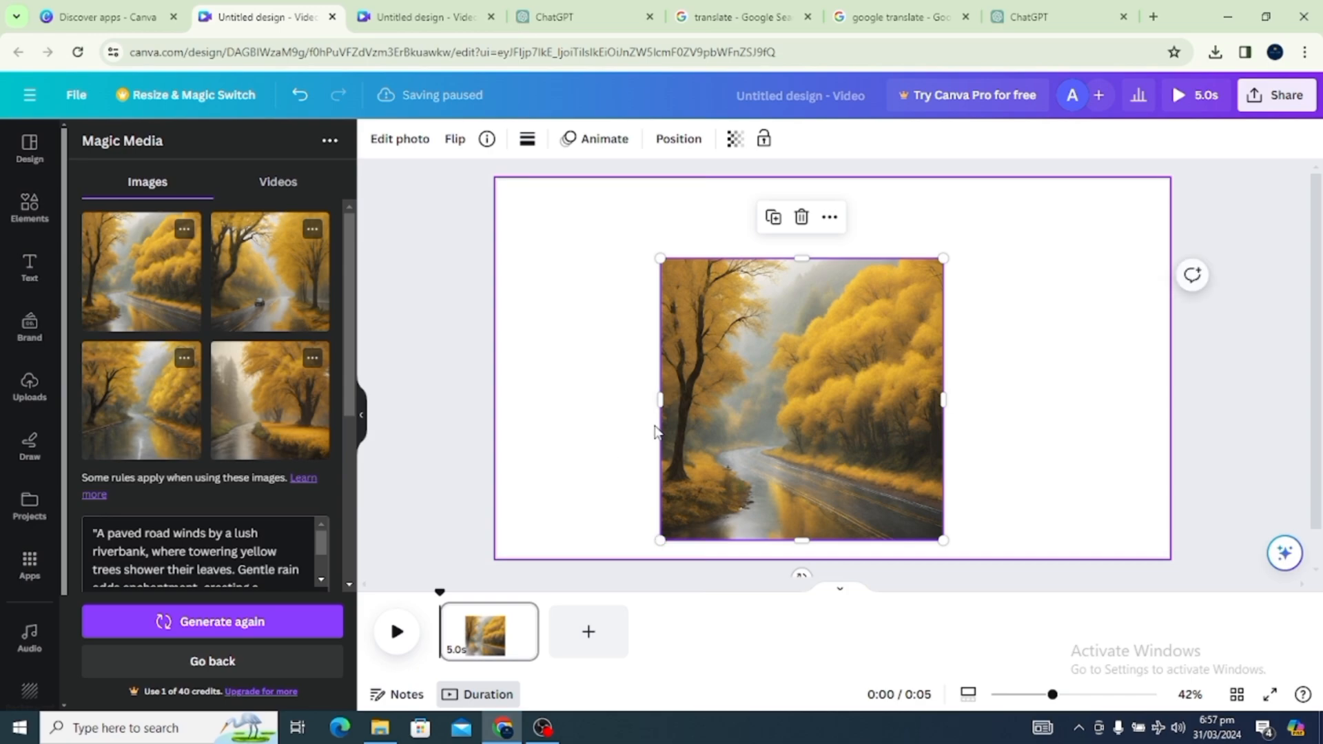
pyautogui.moveTo(660, 399); pyautogui.dragTo(497, 401)
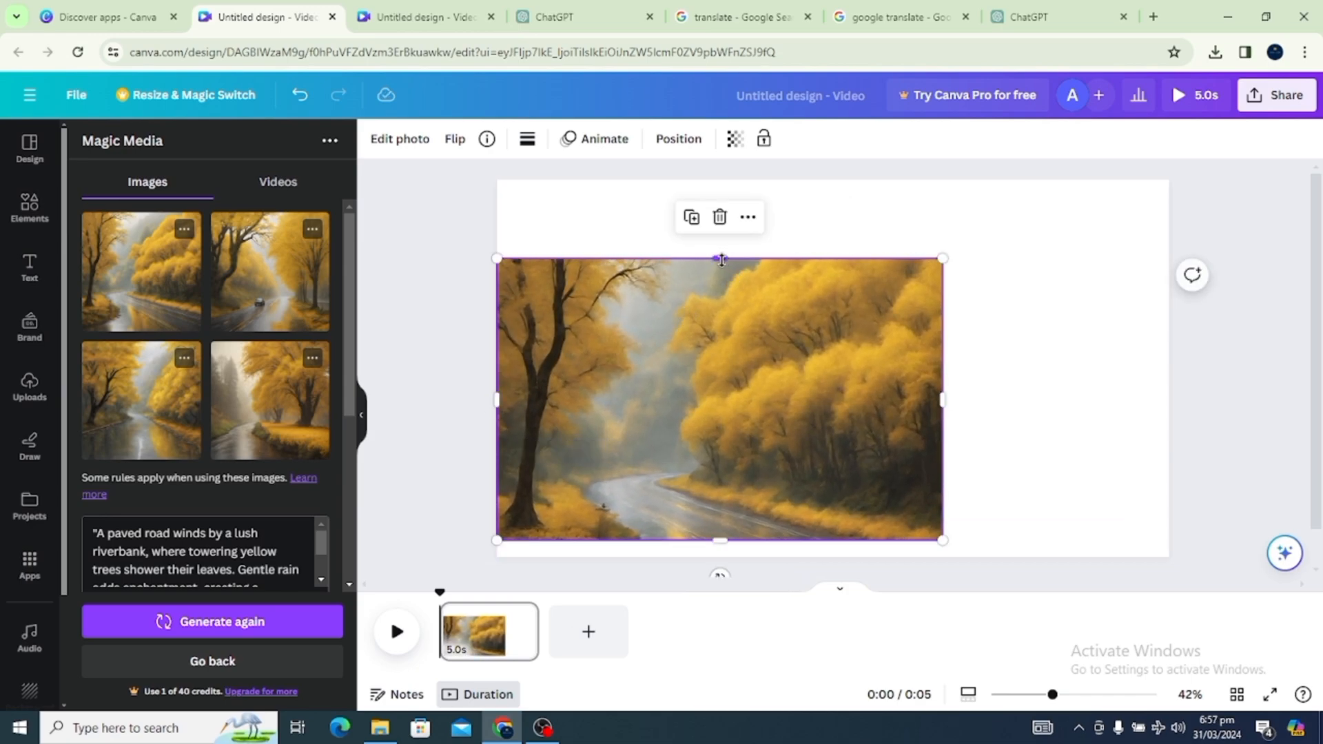
pyautogui.moveTo(719, 257); pyautogui.dragTo(720, 180)
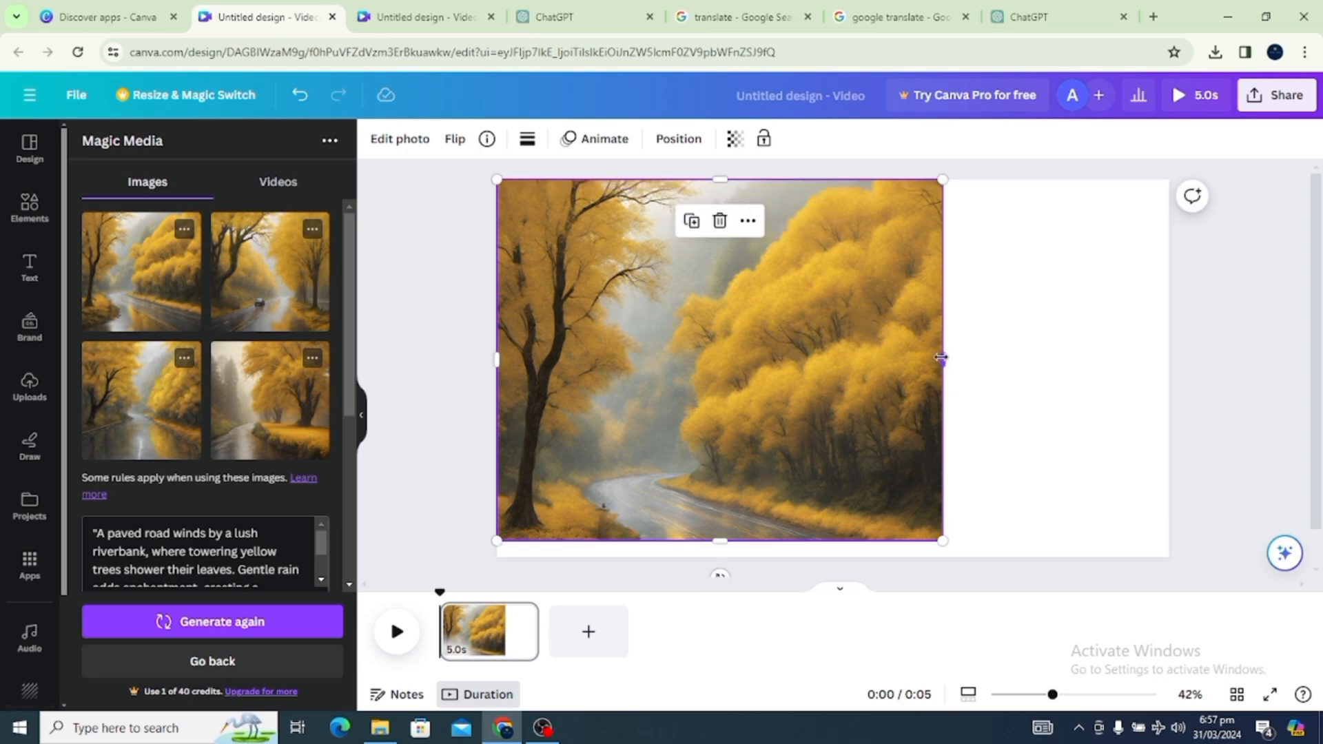
pyautogui.moveTo(941, 358); pyautogui.dragTo(1169, 379)
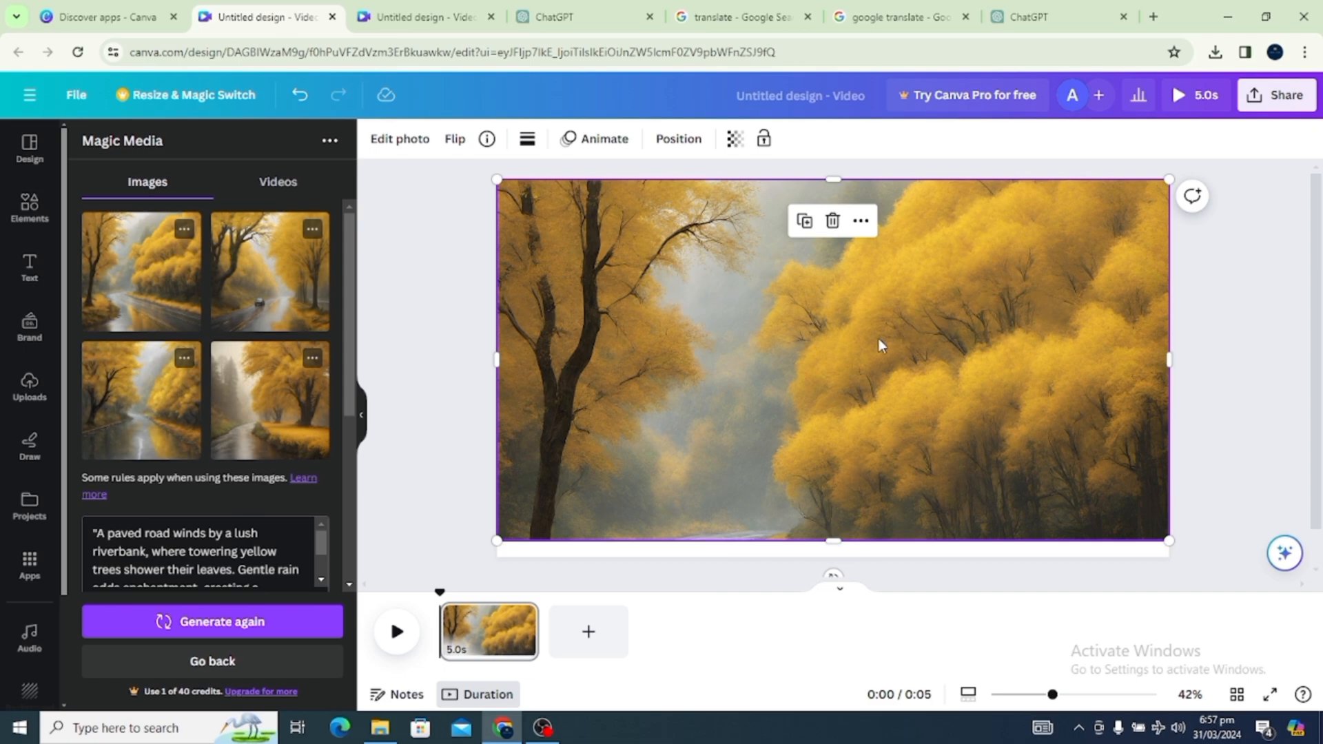
# Reposition the road image and extend it past the lower page edge so it covers the whole page
pyautogui.moveTo(877, 345); pyautogui.dragTo(885, 298)
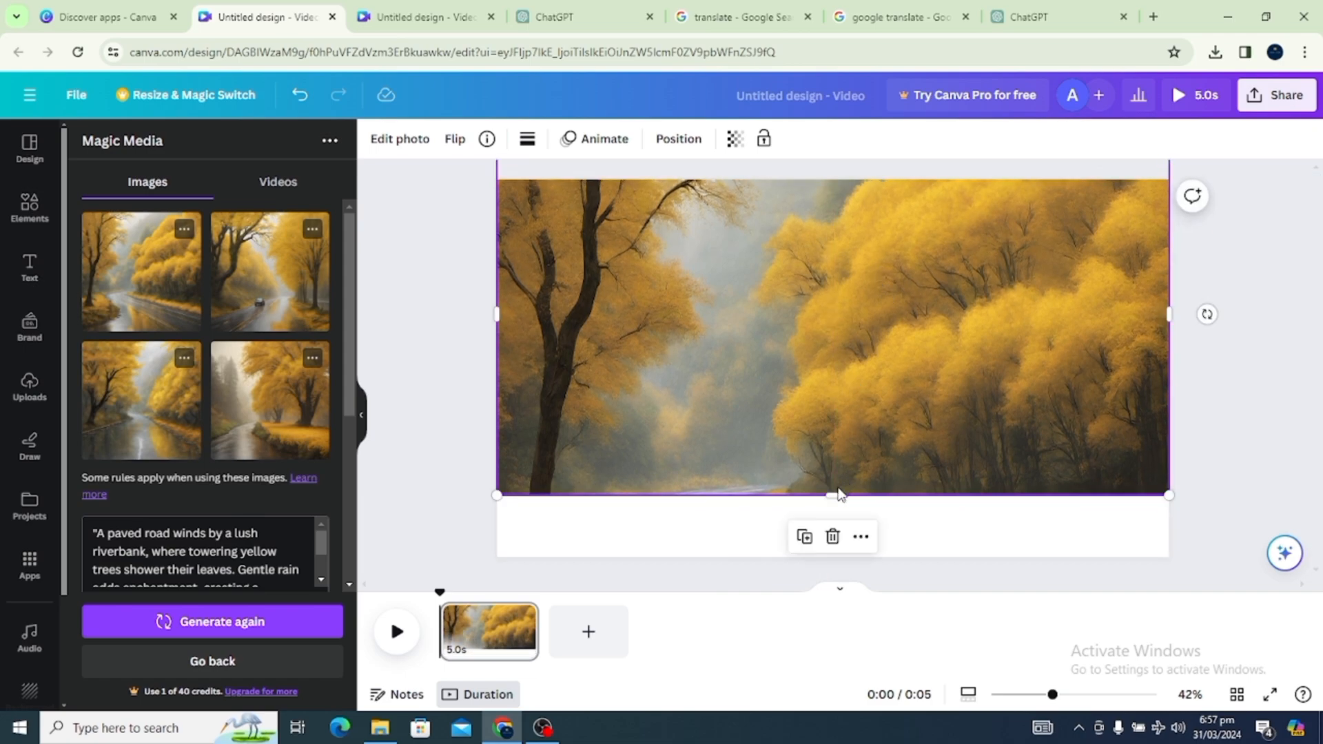
pyautogui.moveTo(834, 494); pyautogui.dragTo(835, 592)
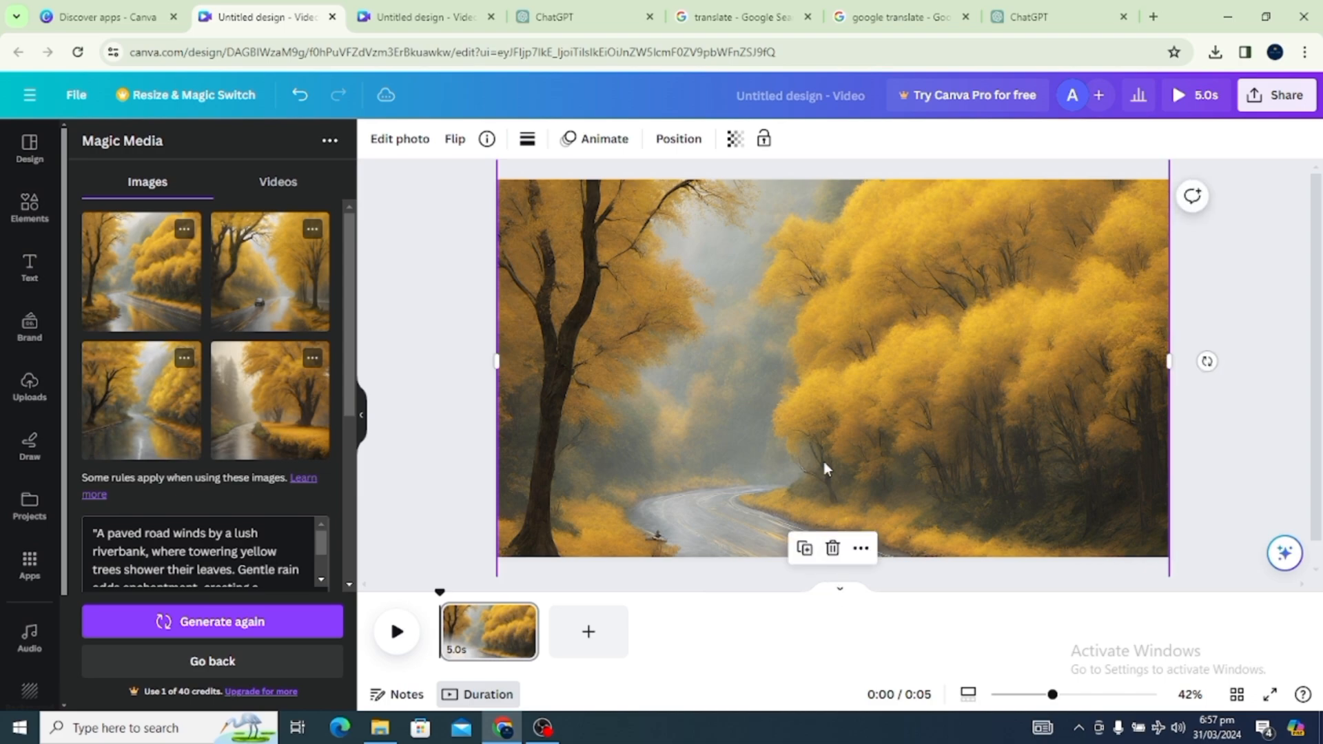
pyautogui.moveTo(819, 397); pyautogui.dragTo(820, 412)
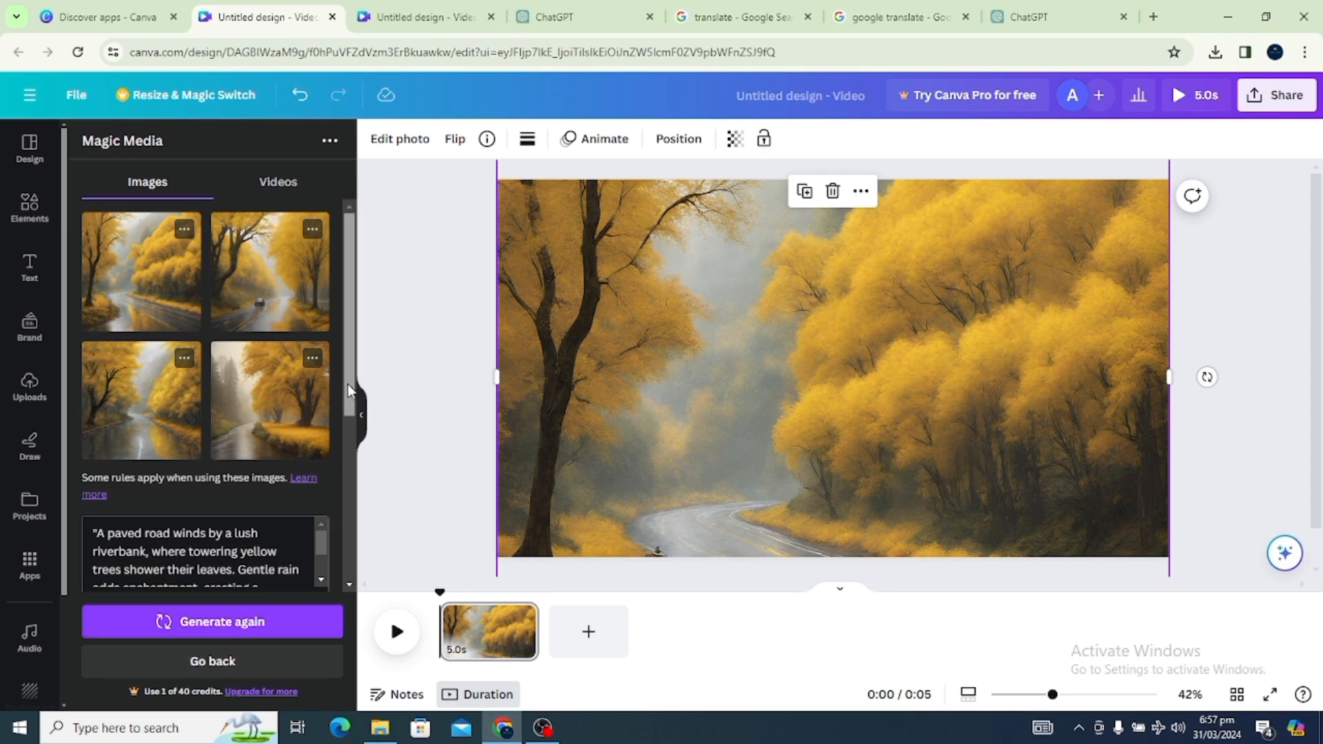
pyautogui.scroll(-1, 347, 383)
pyautogui.scroll(1, 344, 375)
pyautogui.scroll(-1, 345, 390)
pyautogui.scroll(1, 343, 316)
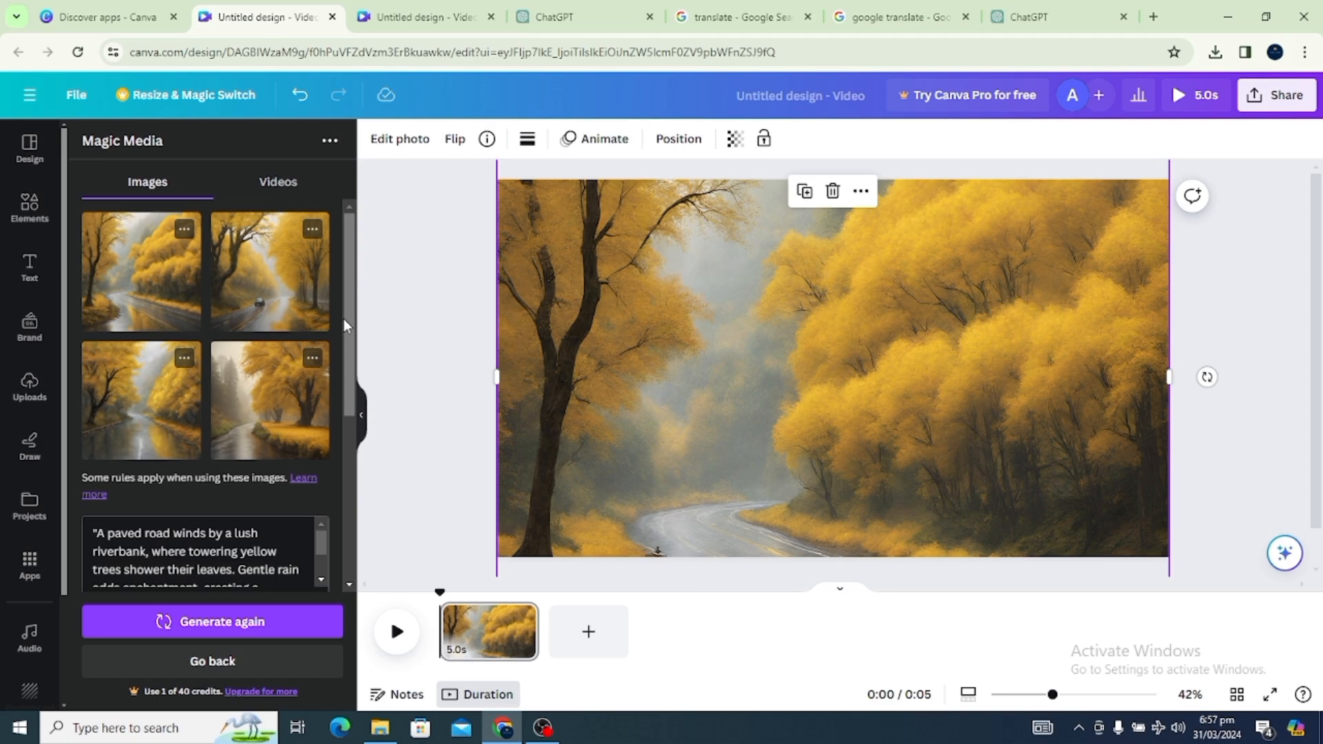
pyautogui.scroll(-2, 344, 319)
pyautogui.scroll(2, 345, 332)
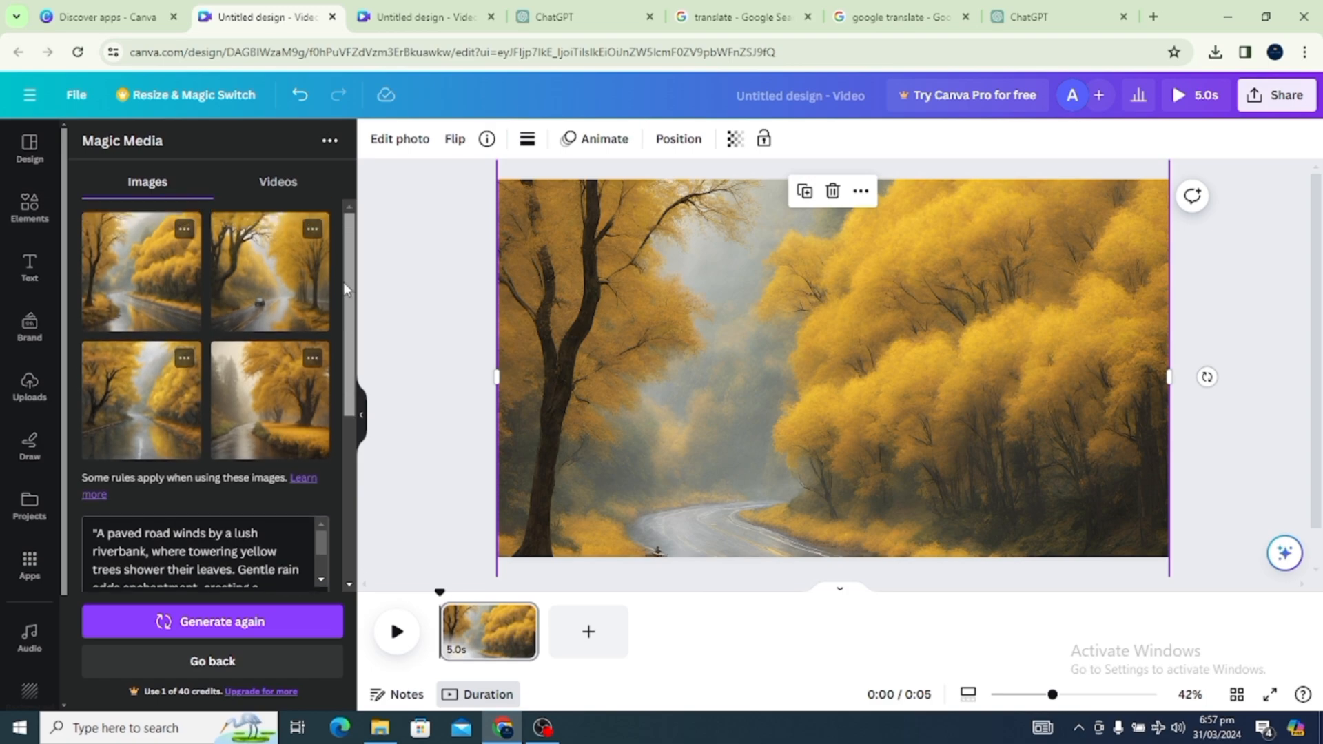
# Generate a Magic Media video from the pasted riverbank road prompt and play the resulting clip on the page
pyautogui.click(285, 191)
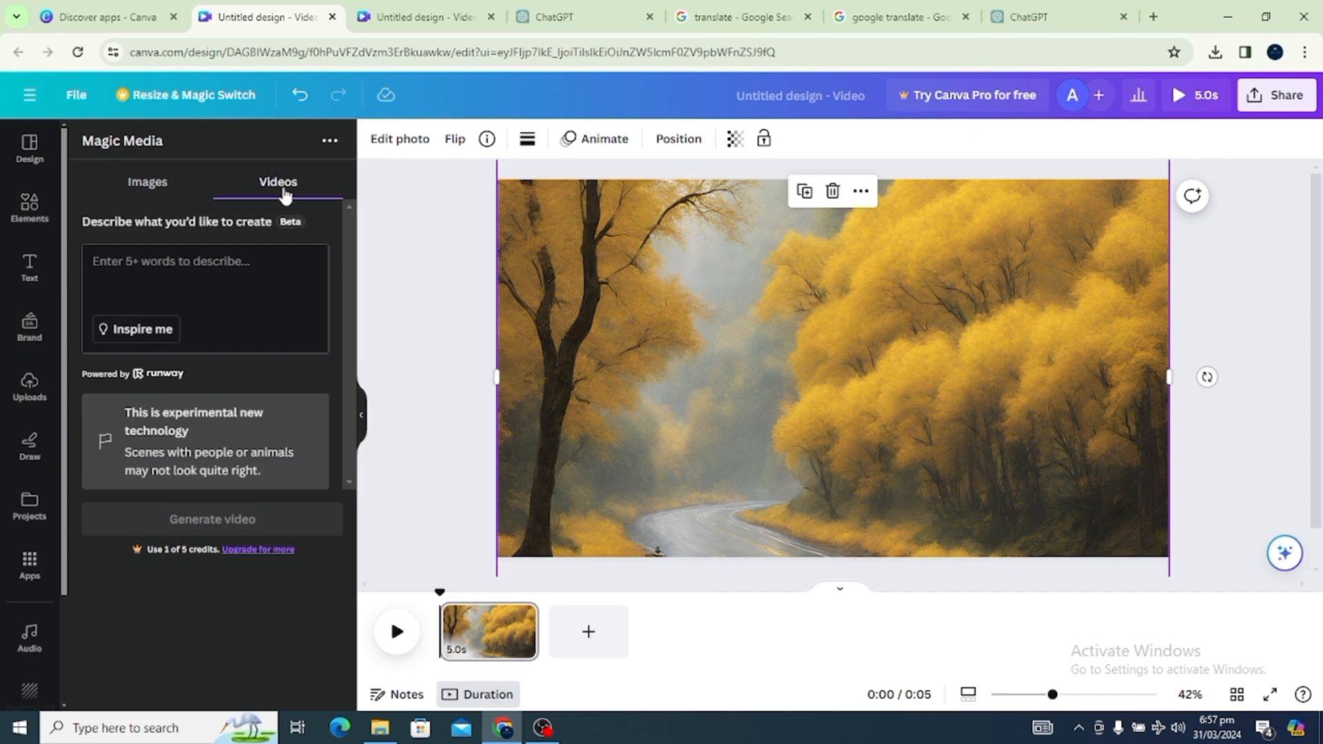
pyautogui.click(201, 249)
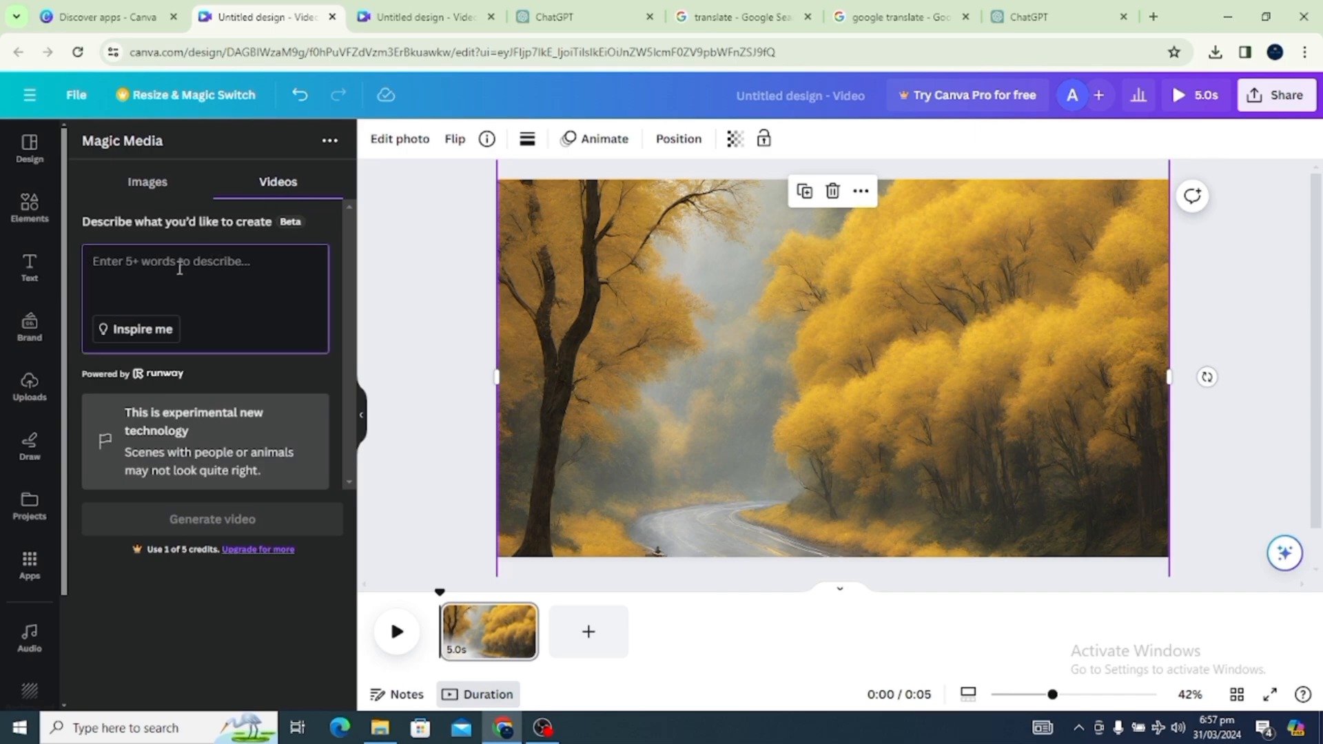
pyautogui.hotkey('ctrl', 'v')
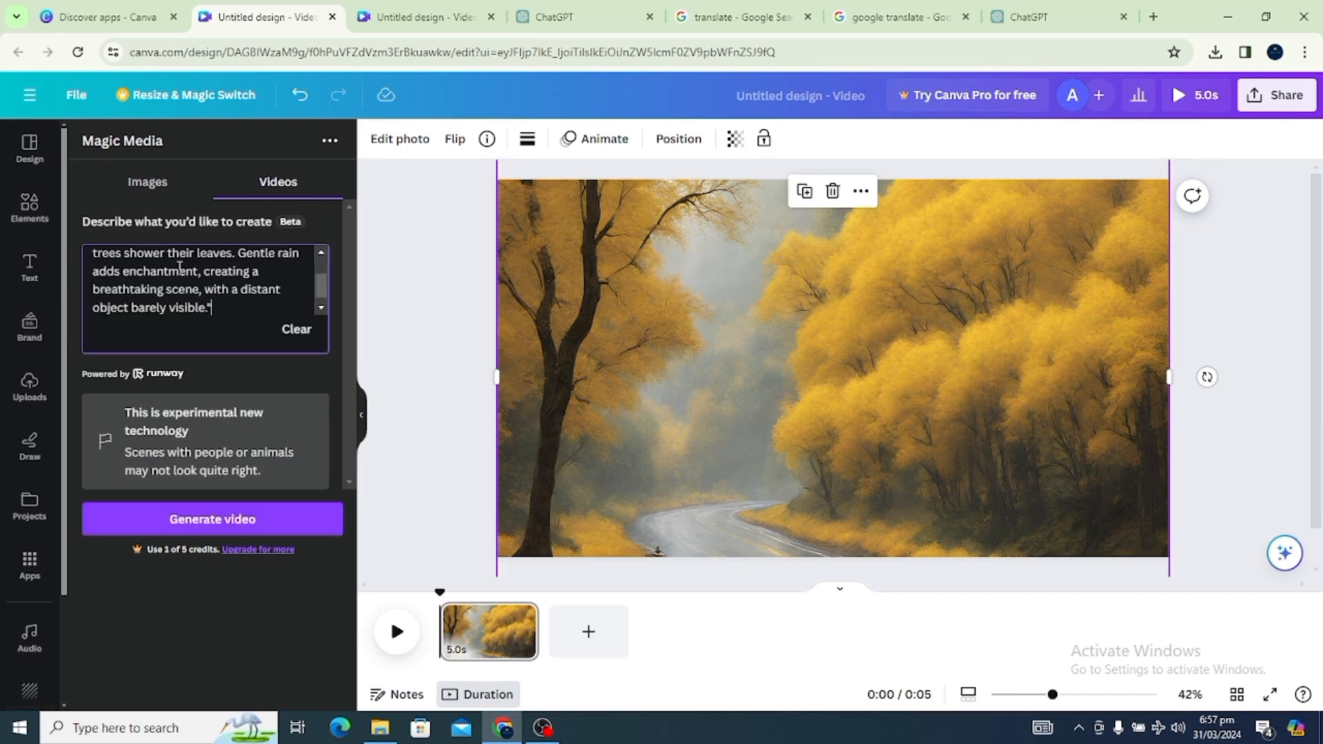
pyautogui.click(219, 521)
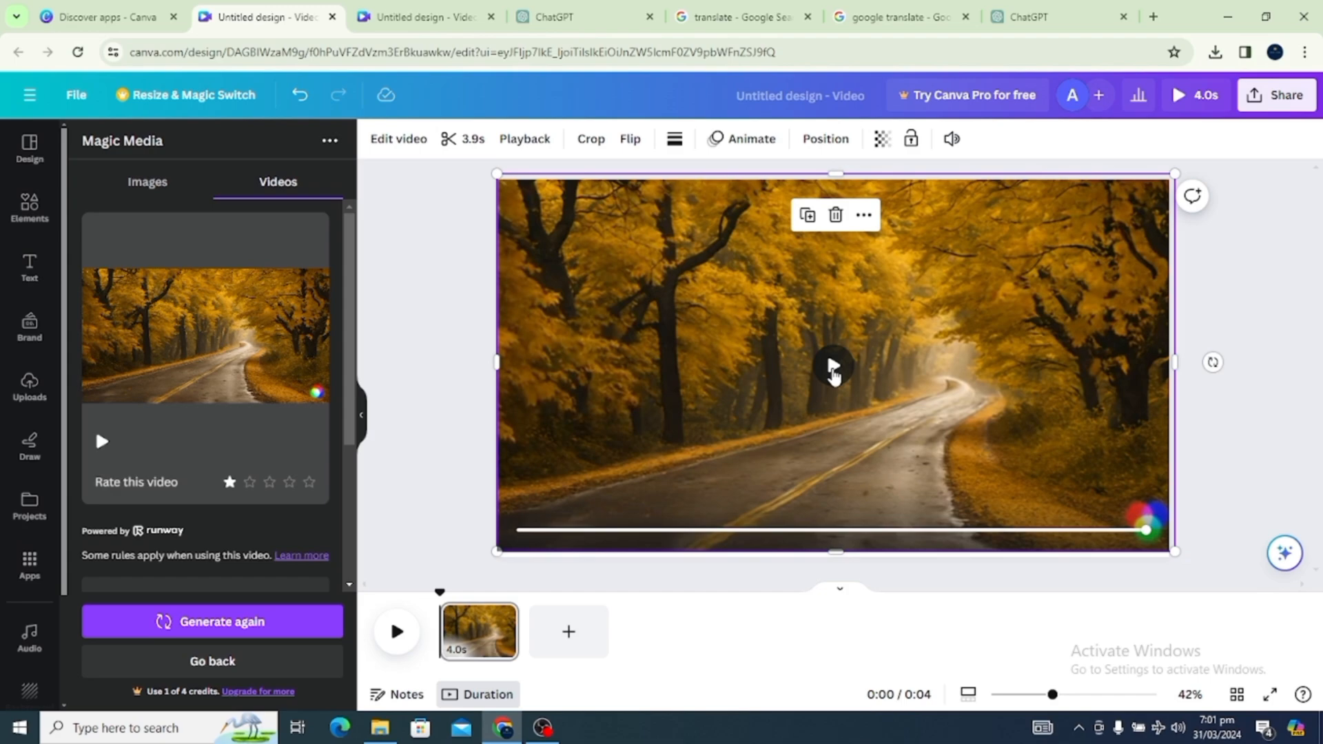
pyautogui.click(834, 376)
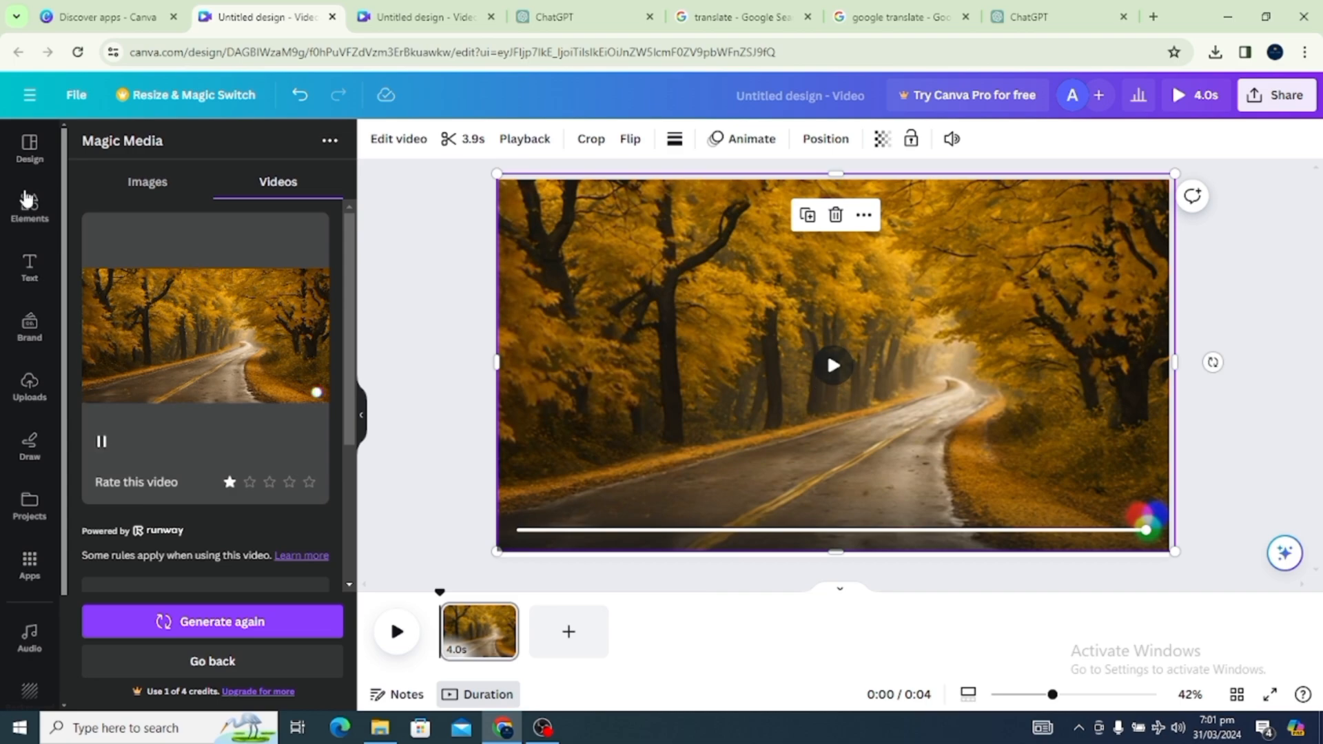
# Add a heading reading "Beautiful Scene" and place it in the page's upper-left corner
pyautogui.click(28, 276)
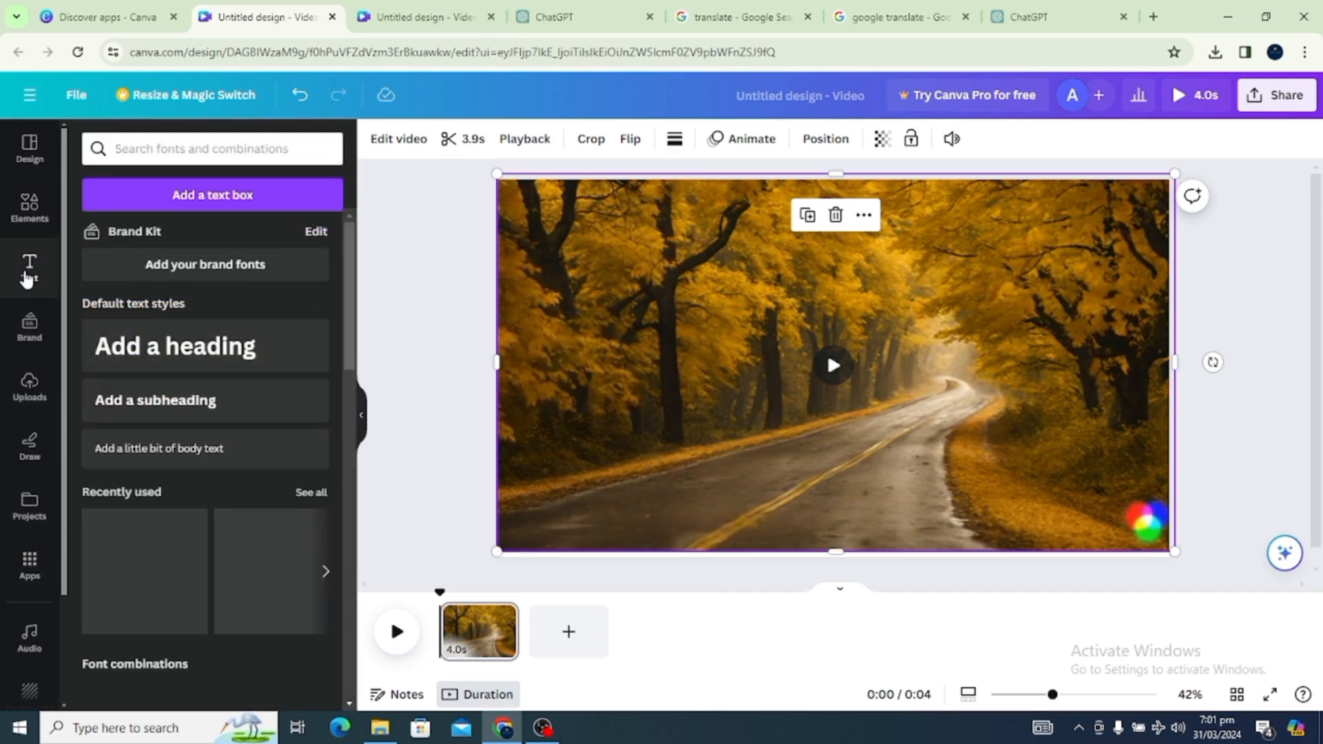
pyautogui.click(151, 360)
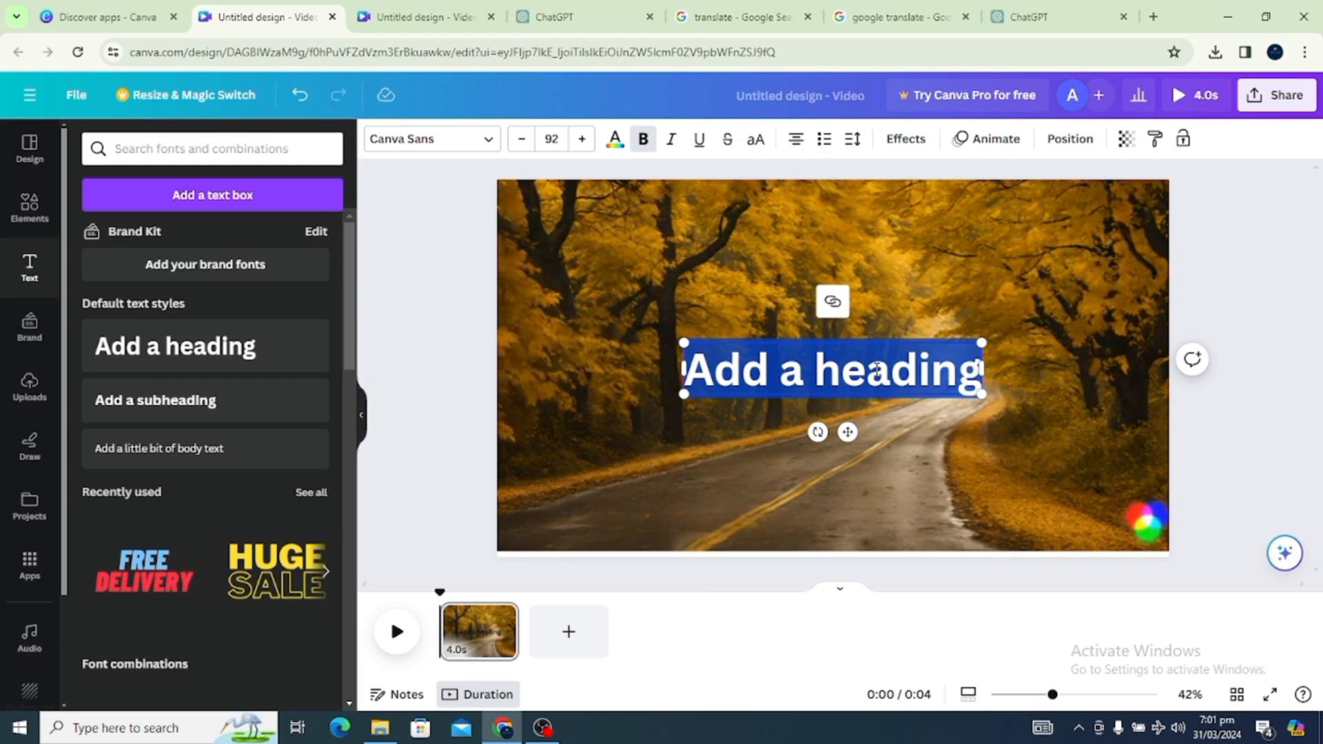
pyautogui.press('BackSpace')
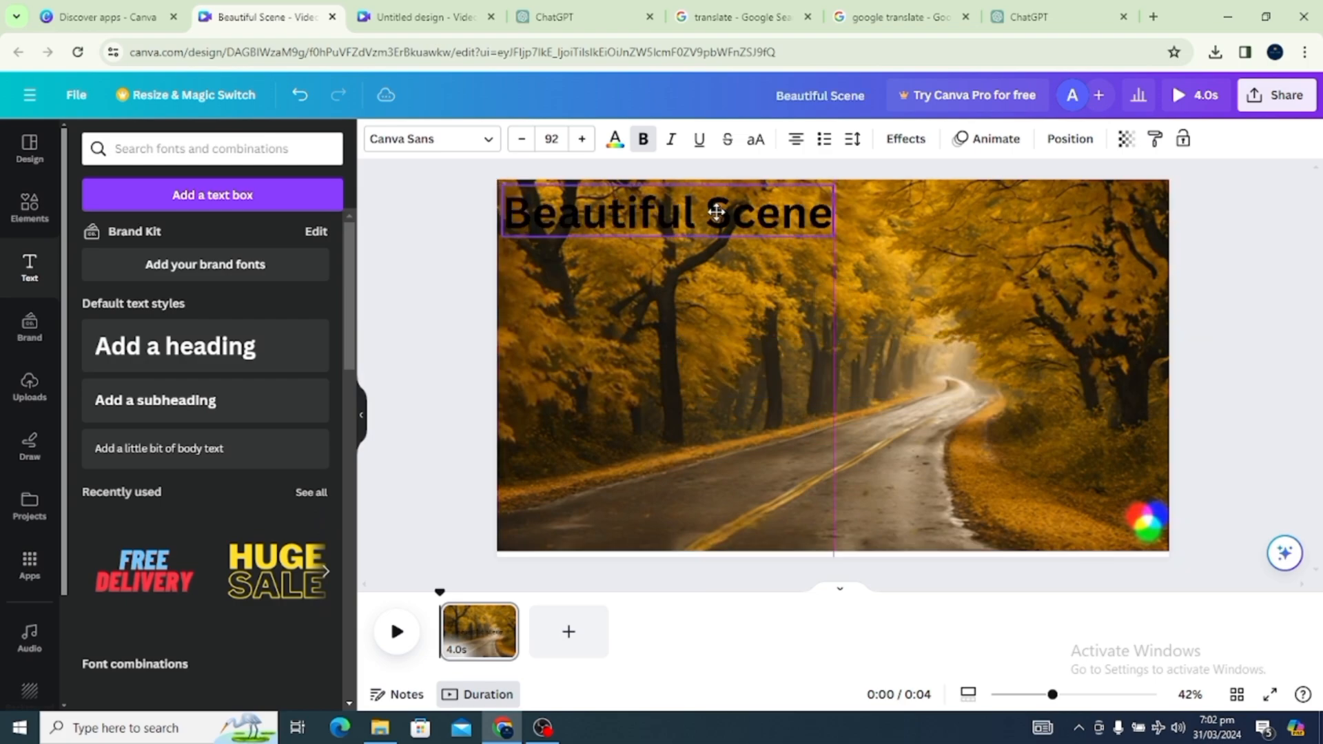
pyautogui.moveTo(717, 213); pyautogui.dragTo(713, 209)
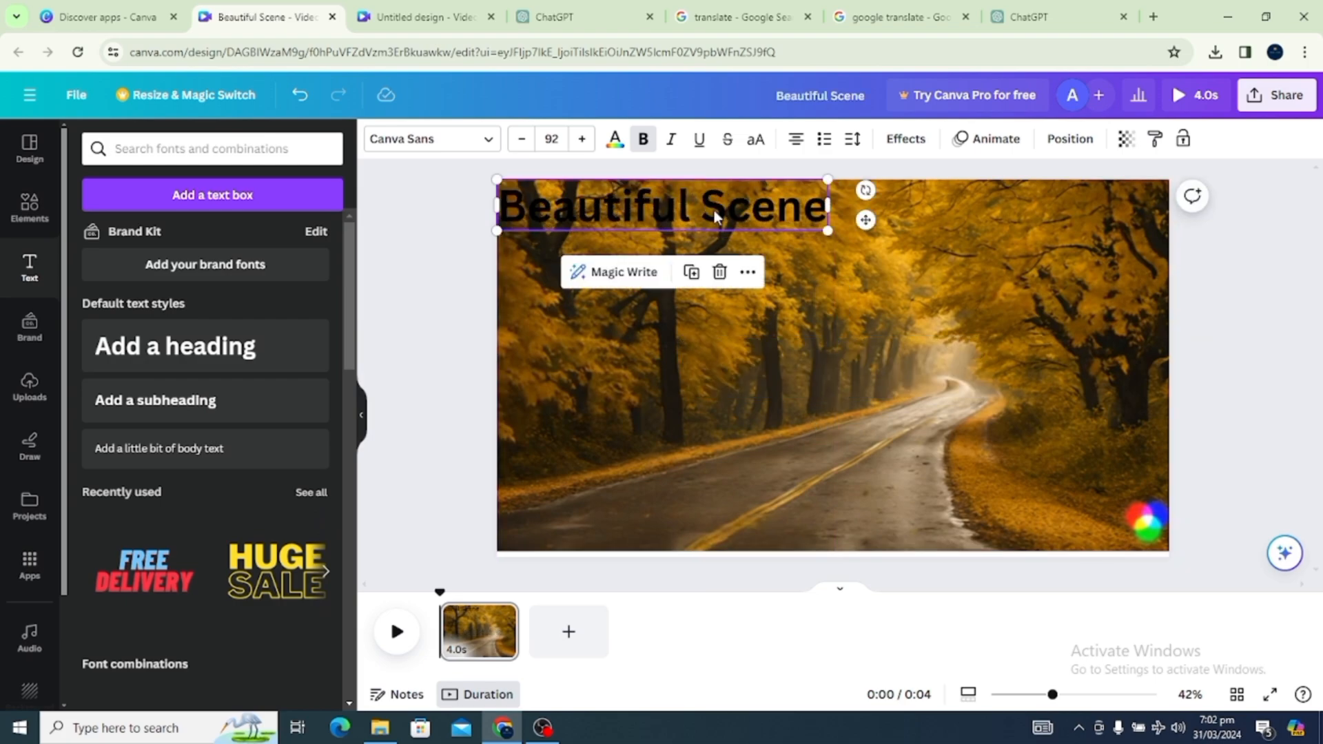
# Set the "Beautiful Scene" heading's text colour to light orange and keep it bold
pyautogui.click(614, 140)
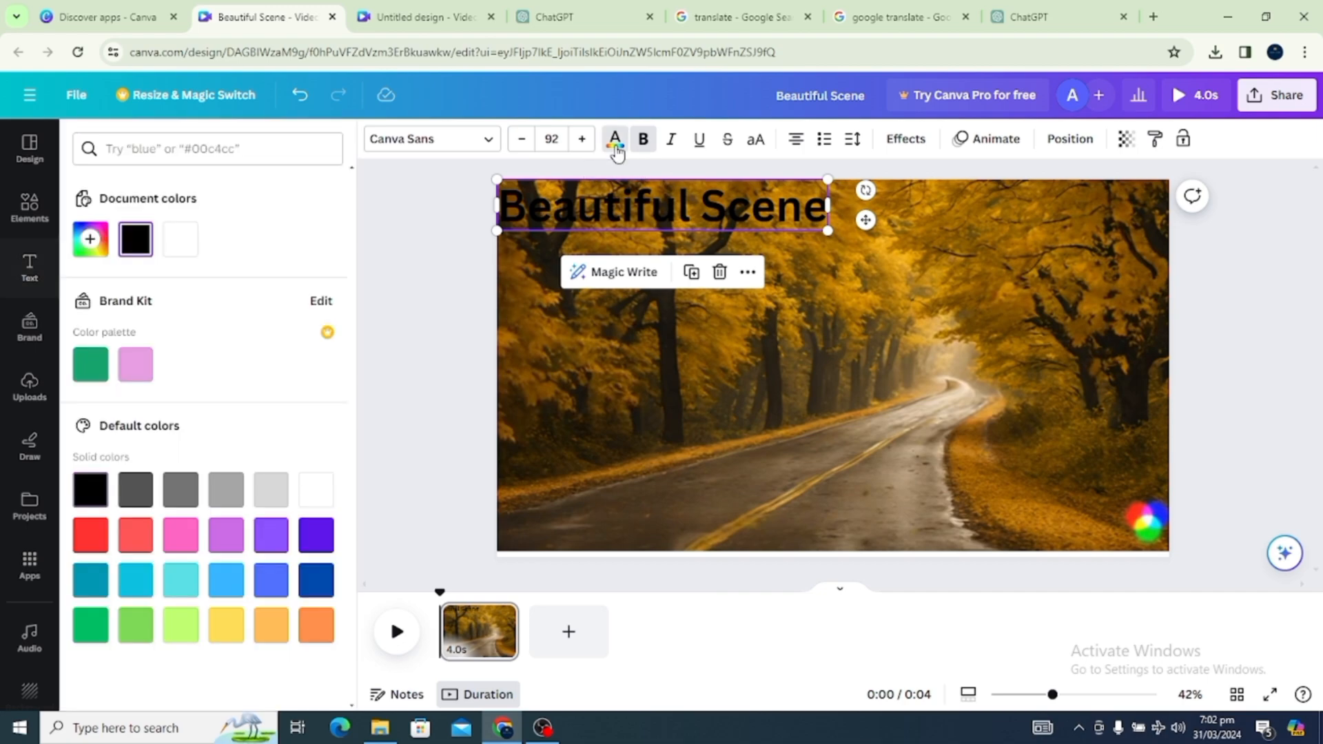
pyautogui.click(215, 629)
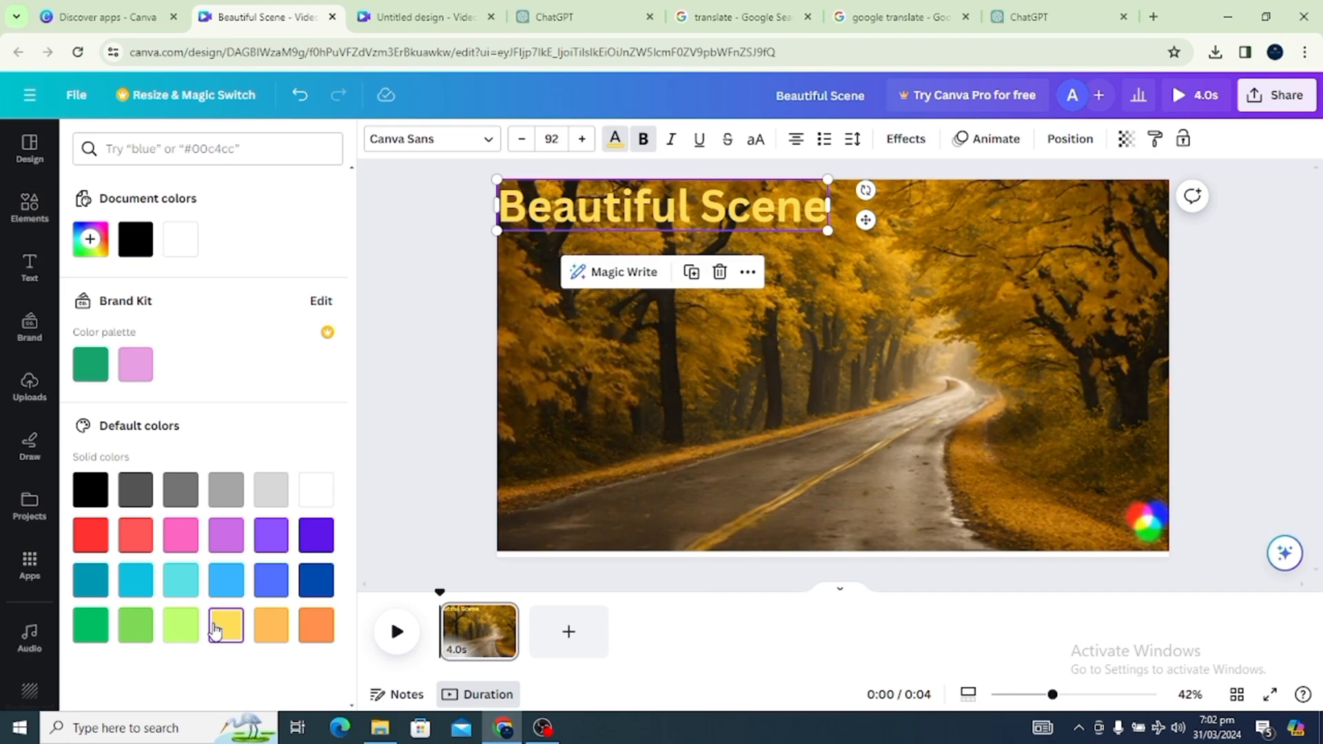
pyautogui.click(315, 582)
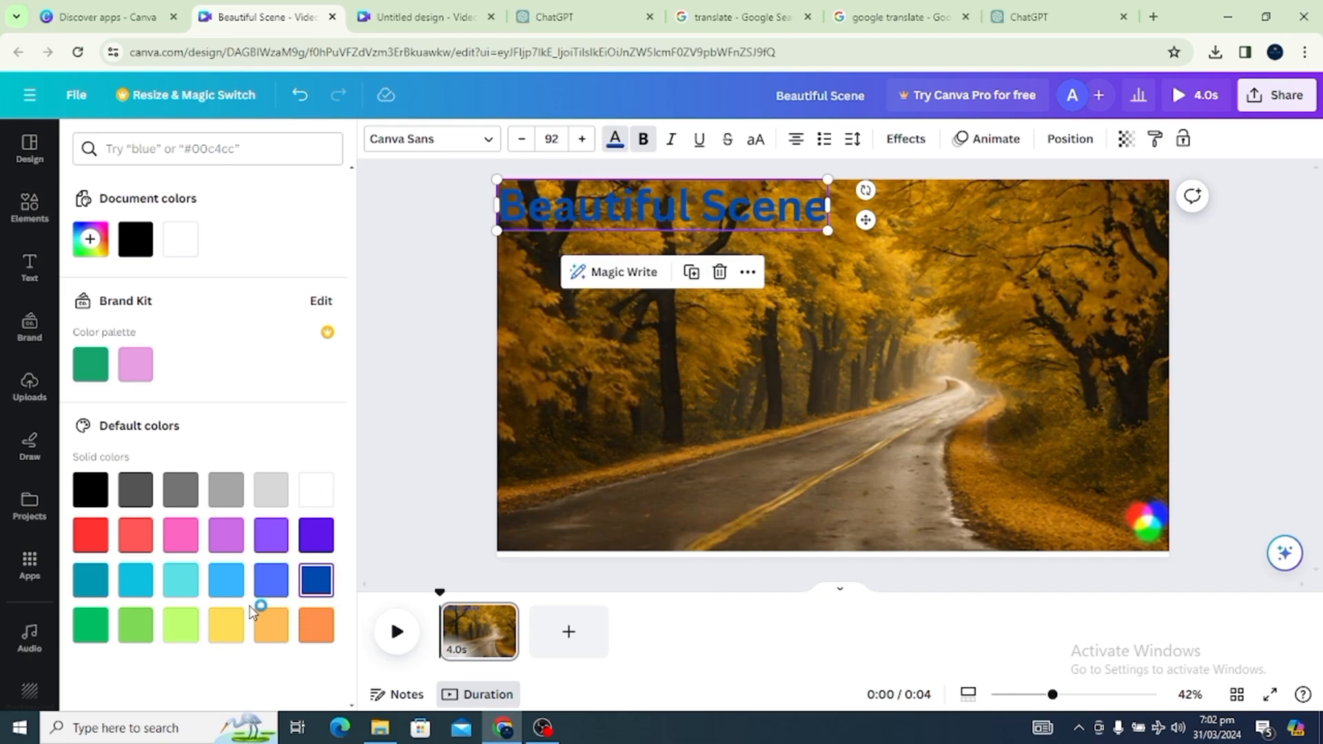
pyautogui.click(272, 632)
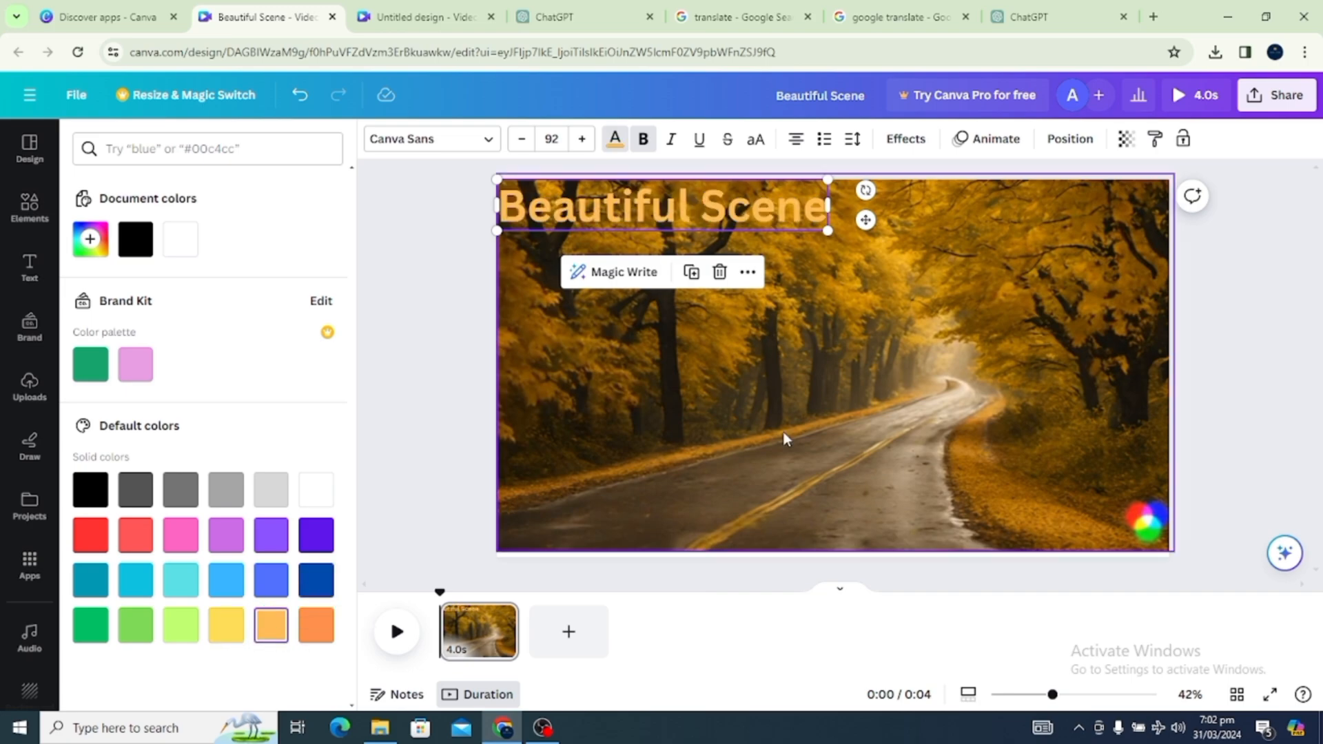
pyautogui.click(647, 144)
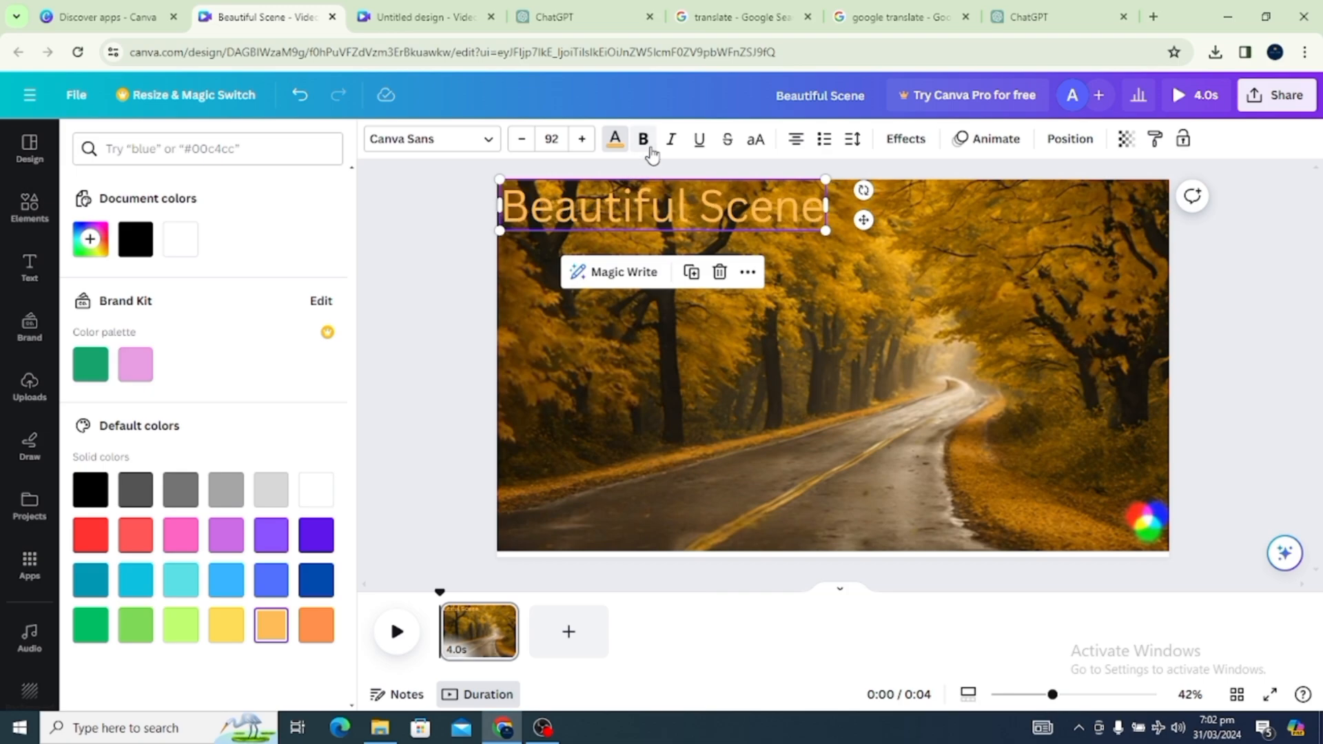
pyautogui.click(647, 143)
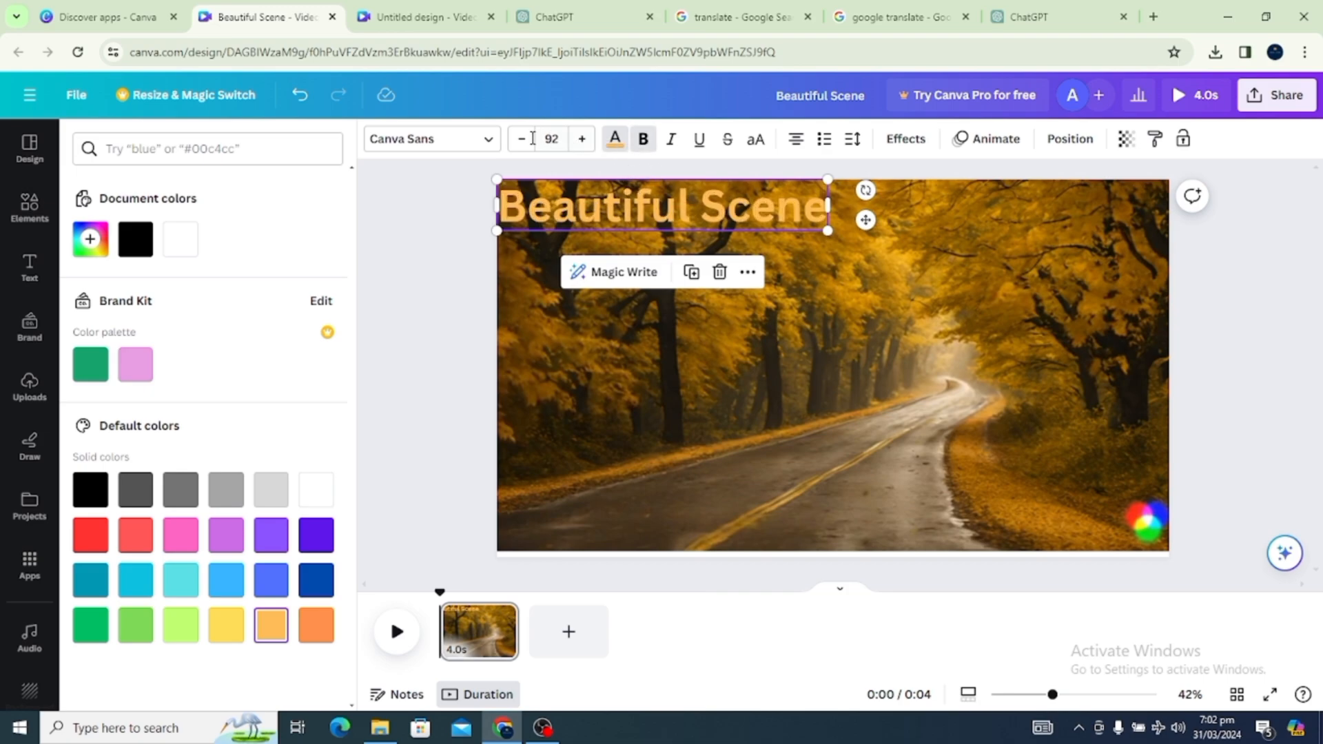
pyautogui.click(886, 379)
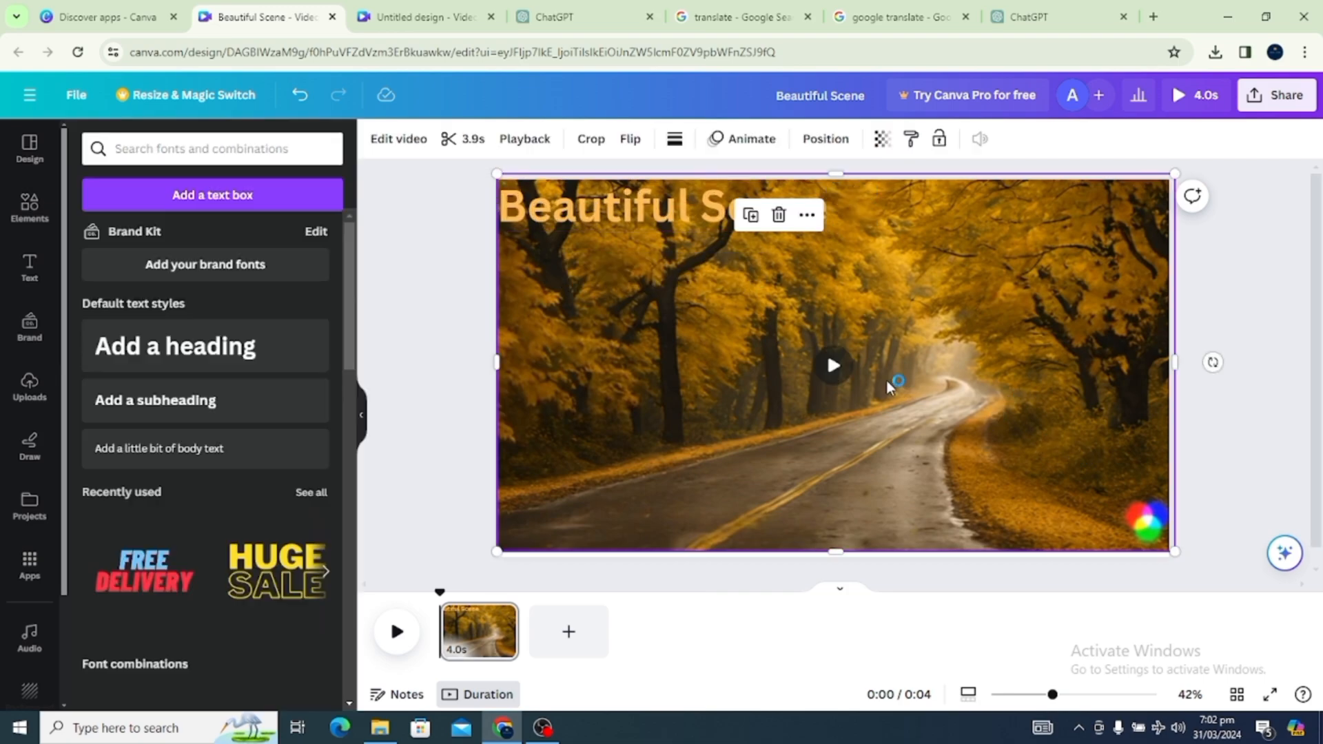
# Preview the Fade text animation on the heading, and apply Pan on enter instead
pyautogui.click(647, 209)
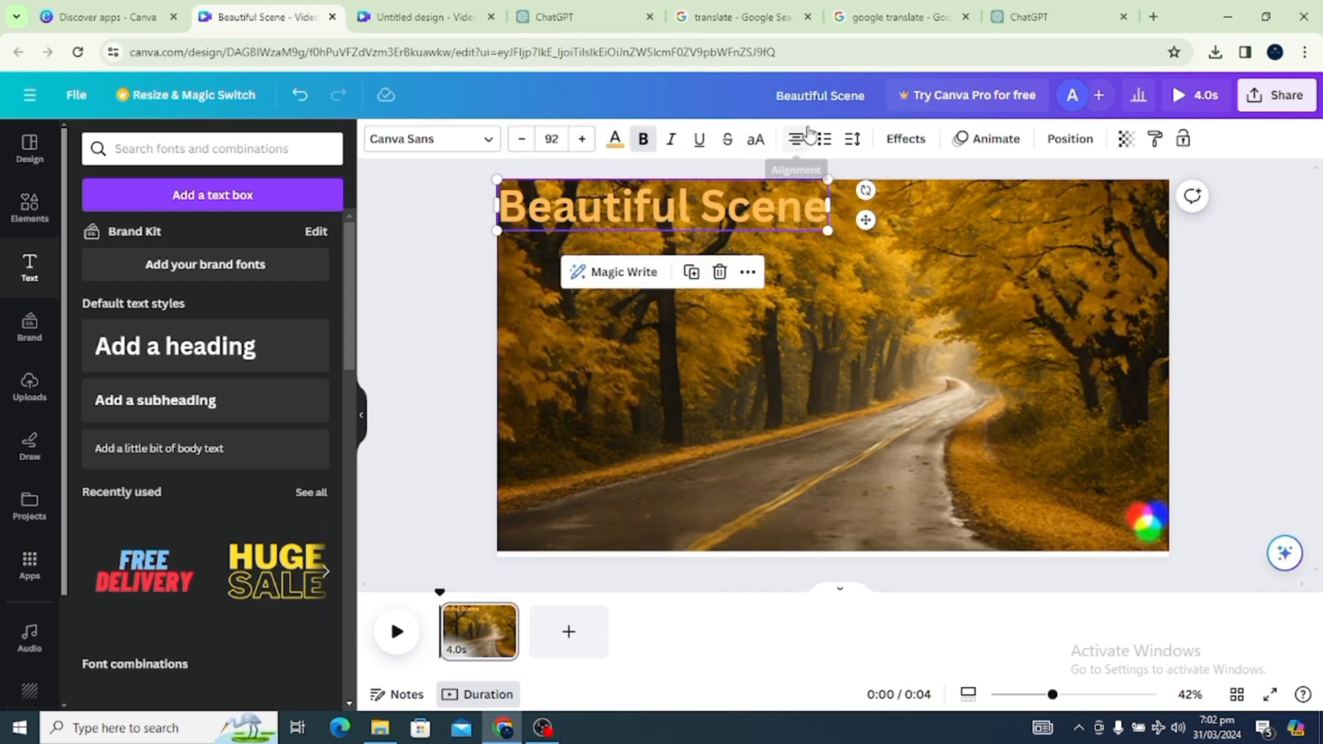
pyautogui.click(989, 139)
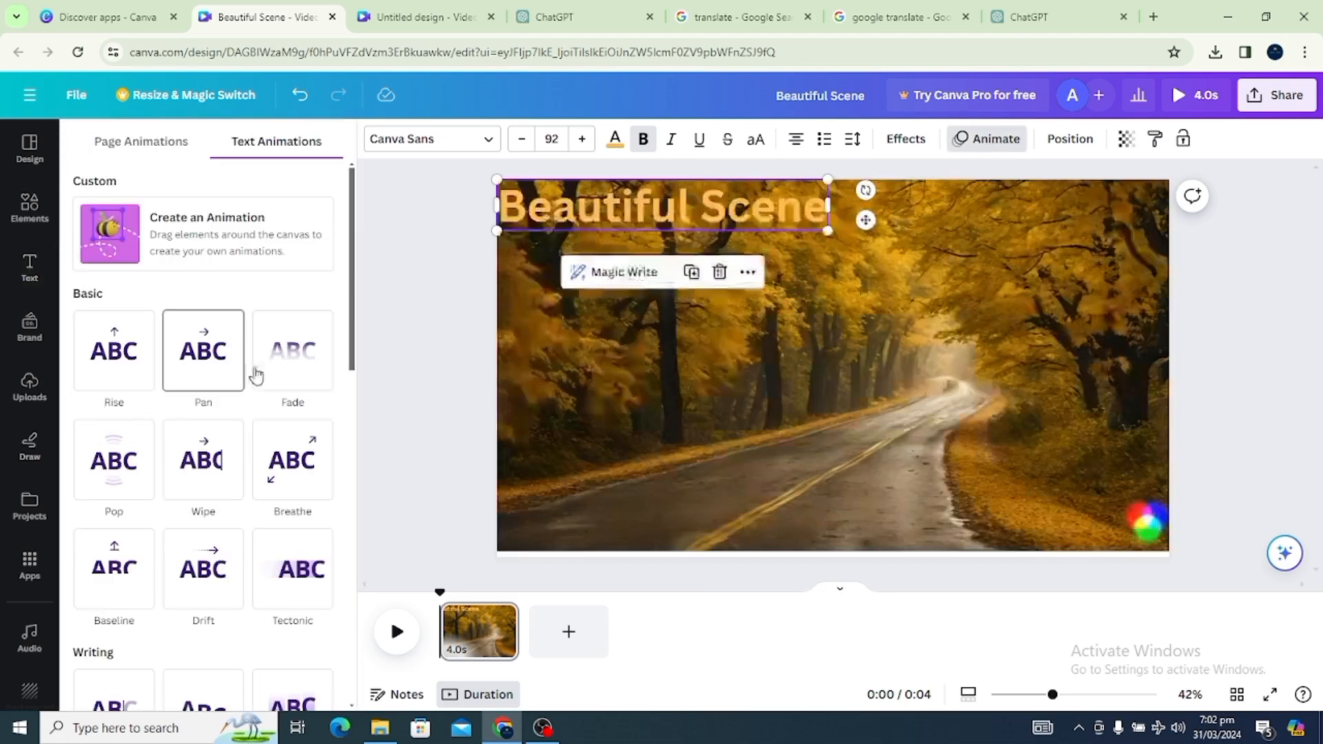
pyautogui.click(276, 368)
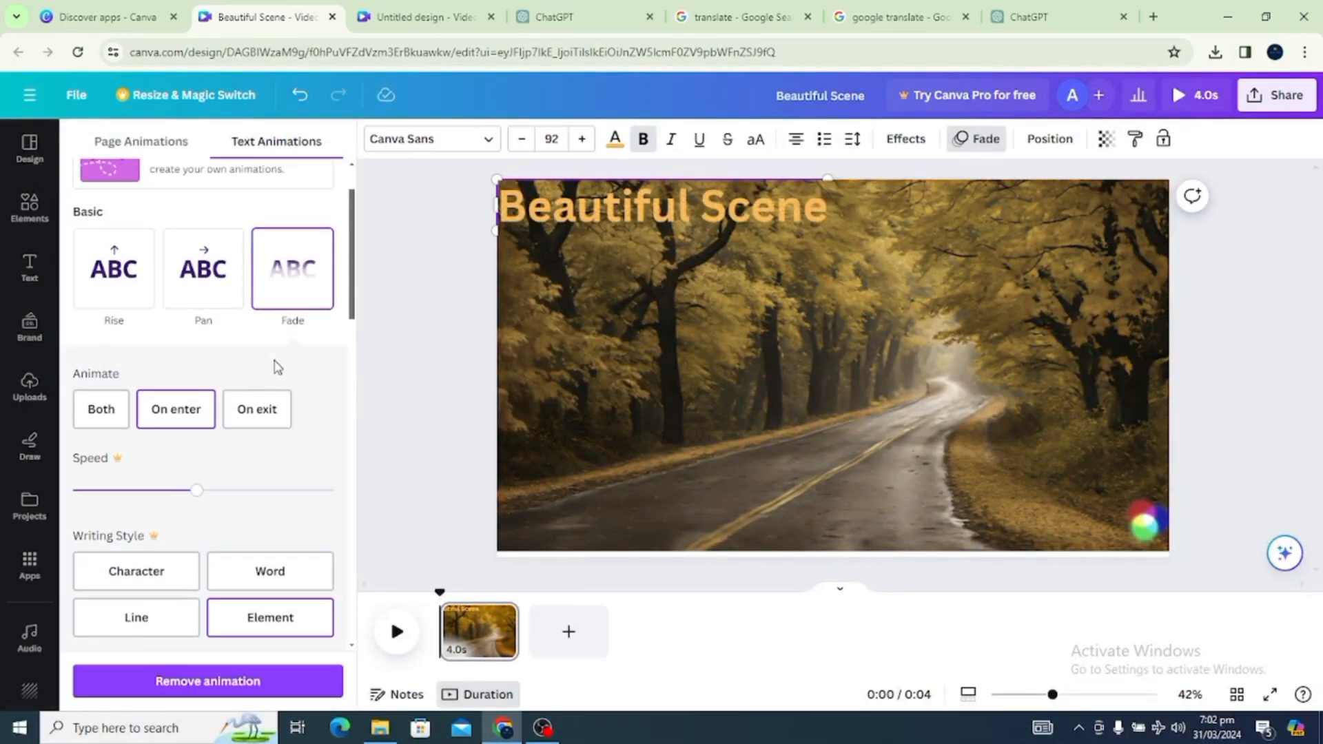
pyautogui.click(191, 293)
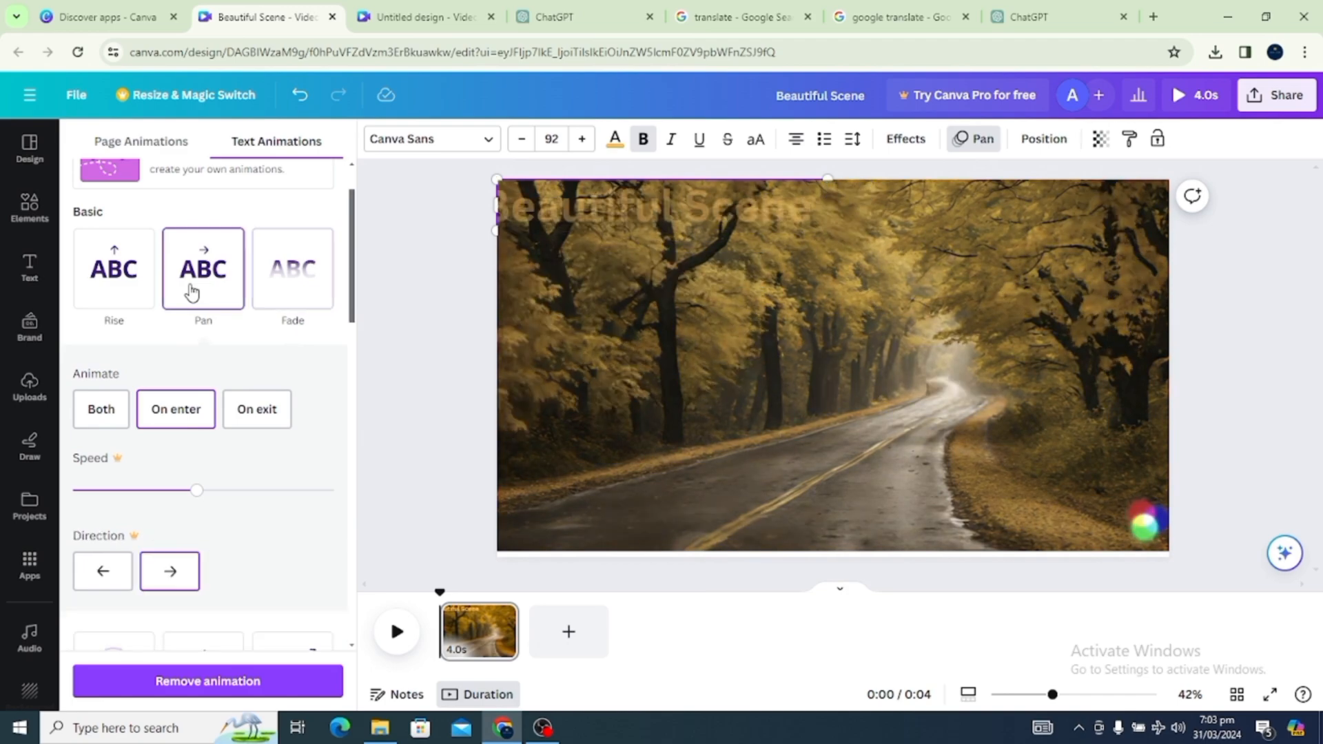
pyautogui.click(855, 352)
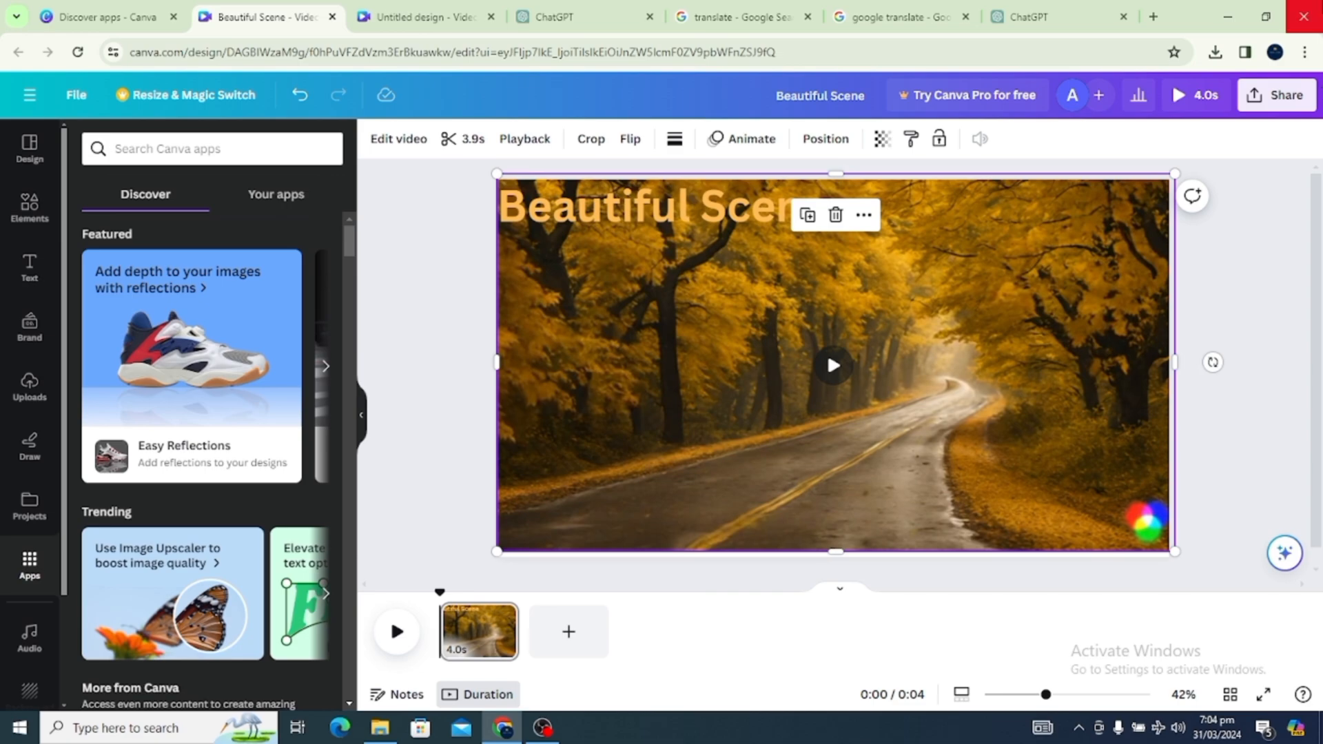
# Set up the design's download with MP4 Video as the file type
pyautogui.click(1277, 96)
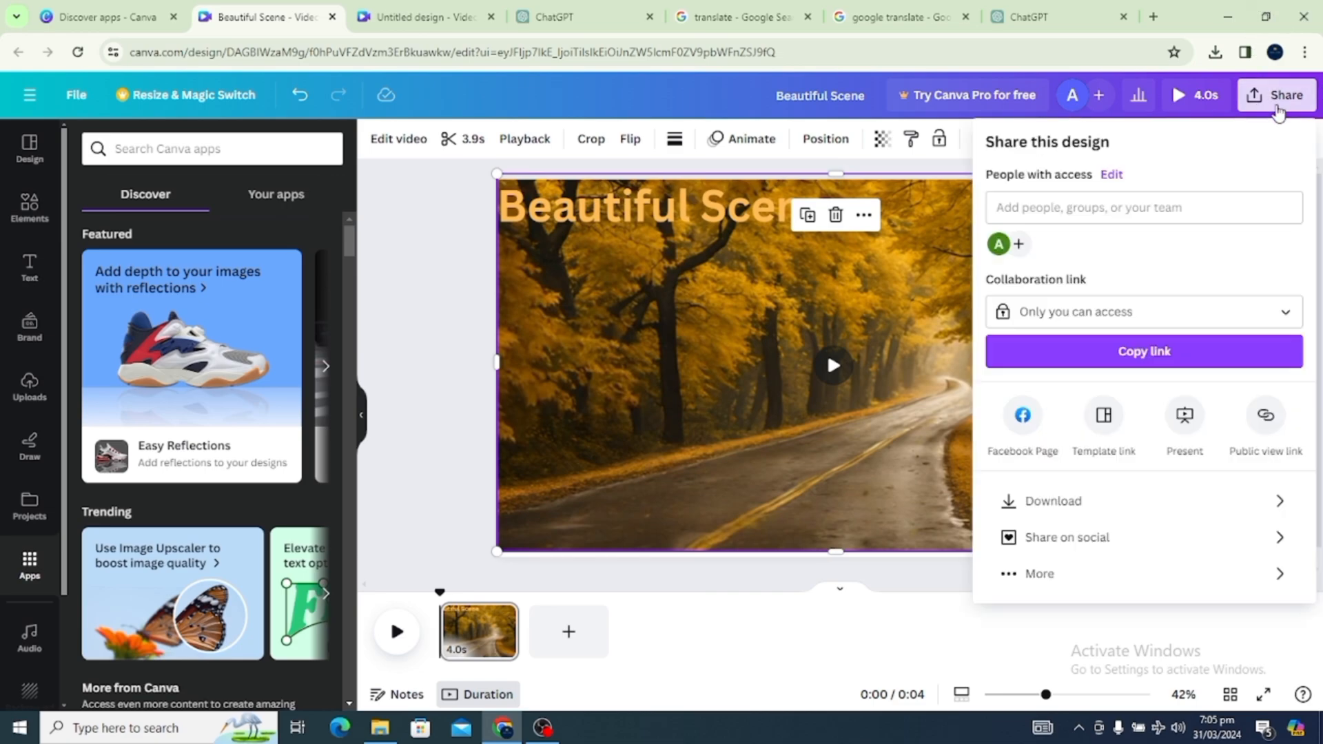
pyautogui.click(1075, 508)
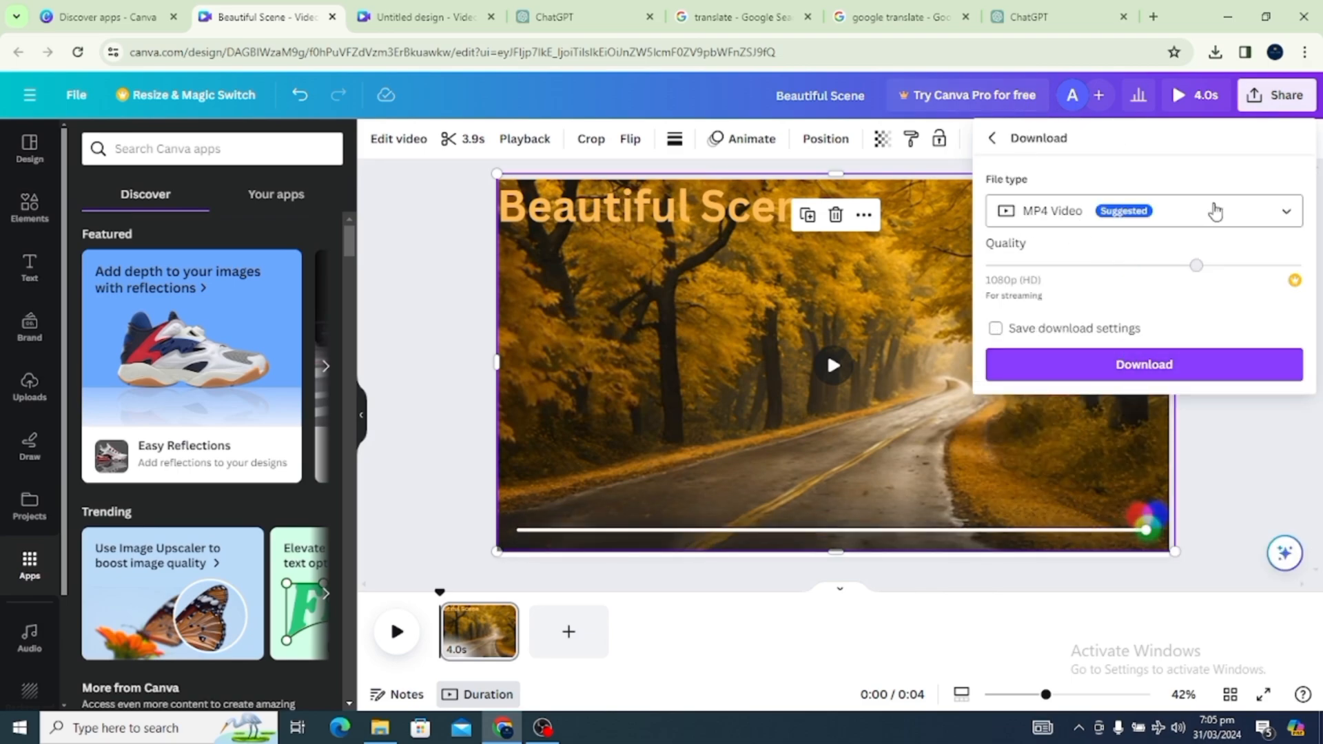
pyautogui.click(1269, 215)
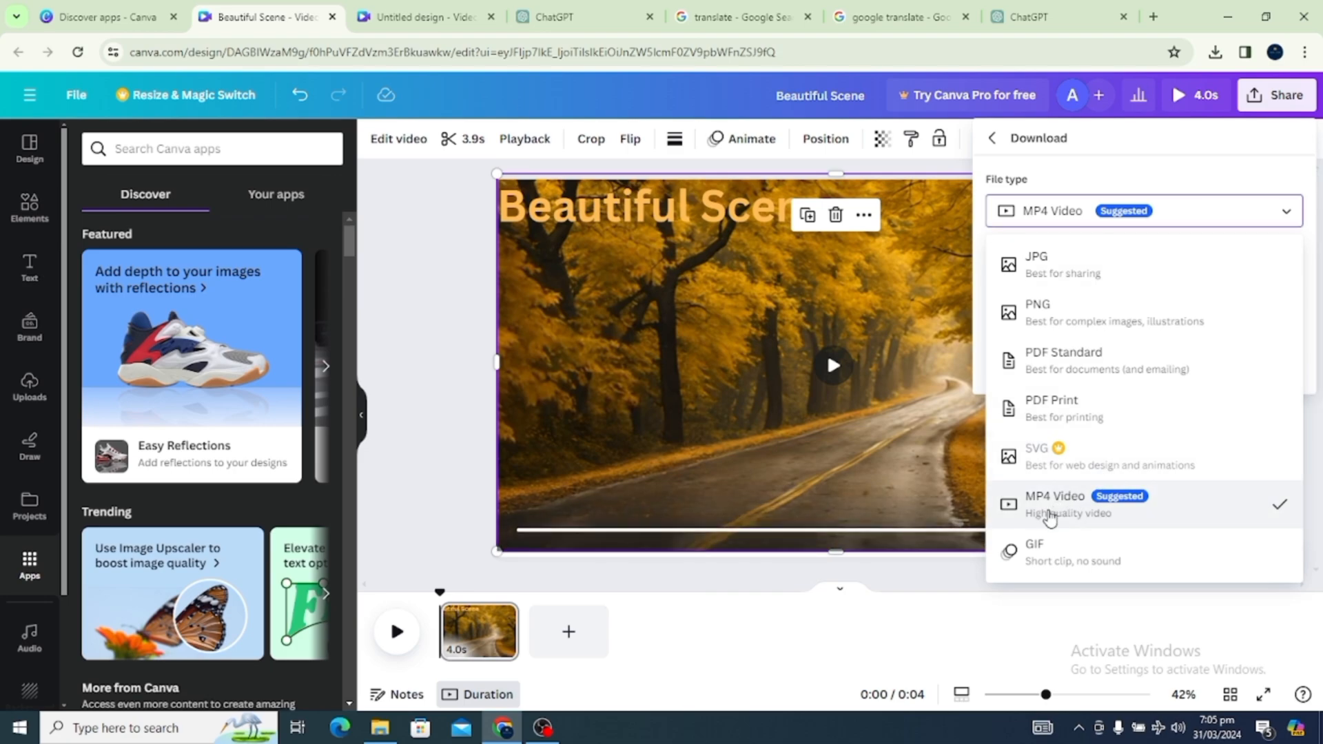
pyautogui.click(1072, 508)
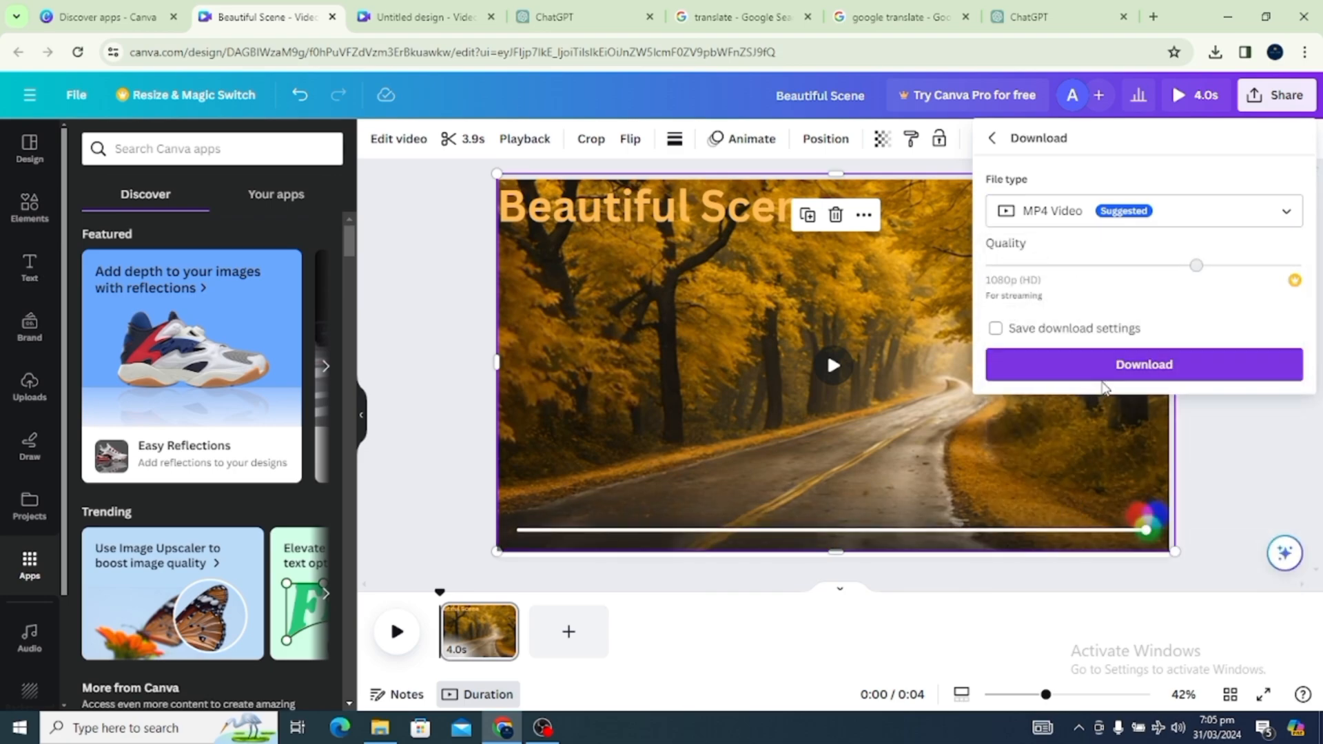